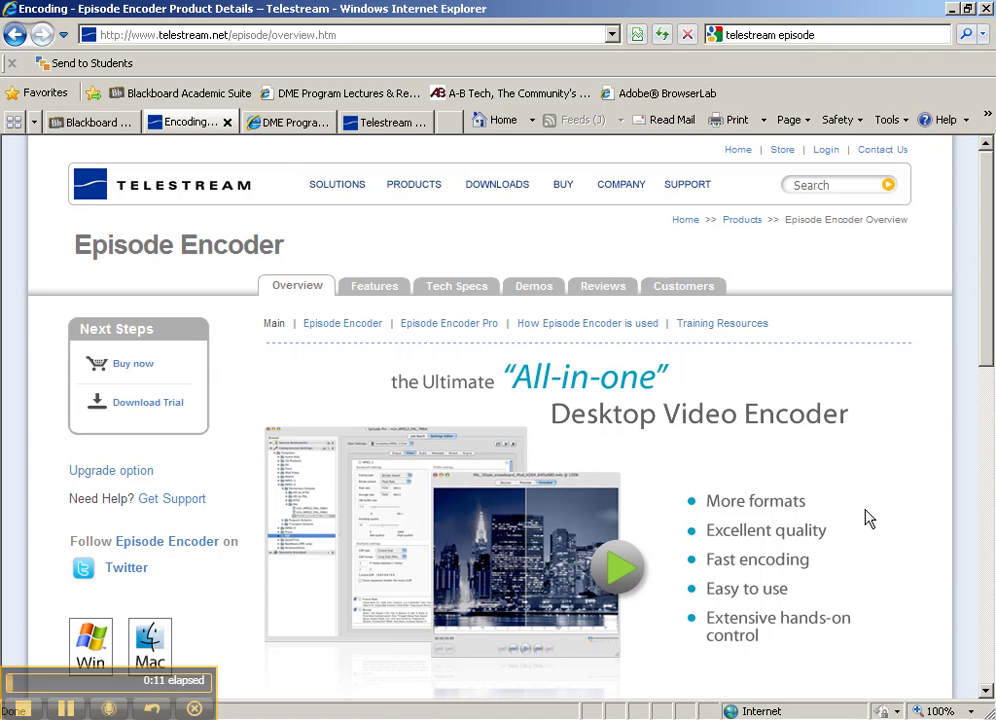
Play and close the Episode Encoder overview video, then switch to the Telestream Products - Overview tab.
scroll(866, 515, down, 3)
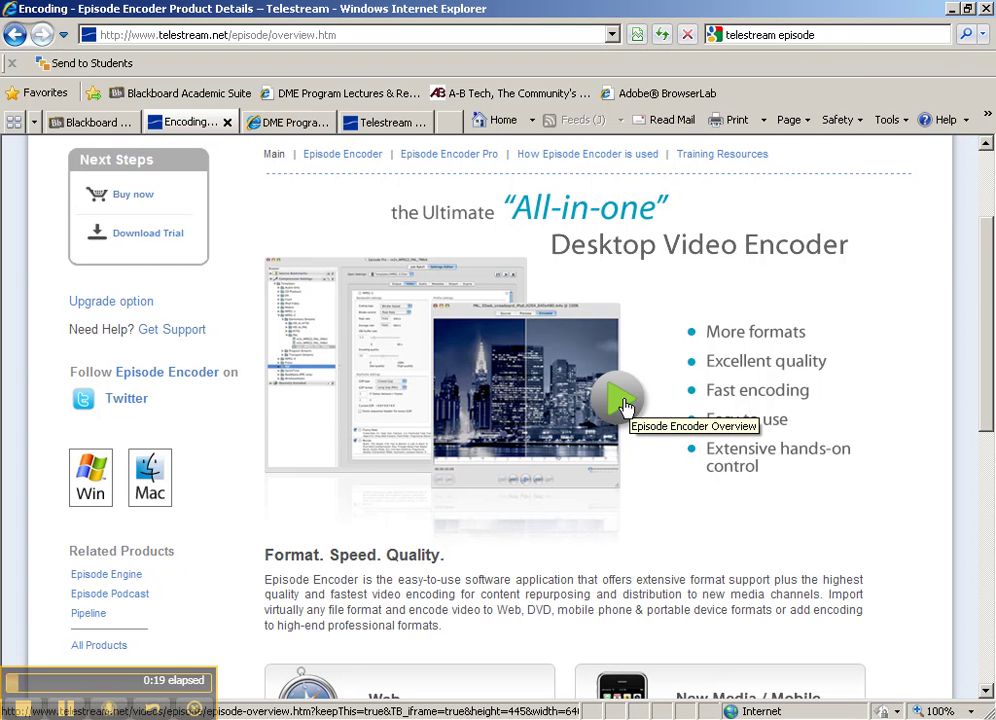
click(622, 401)
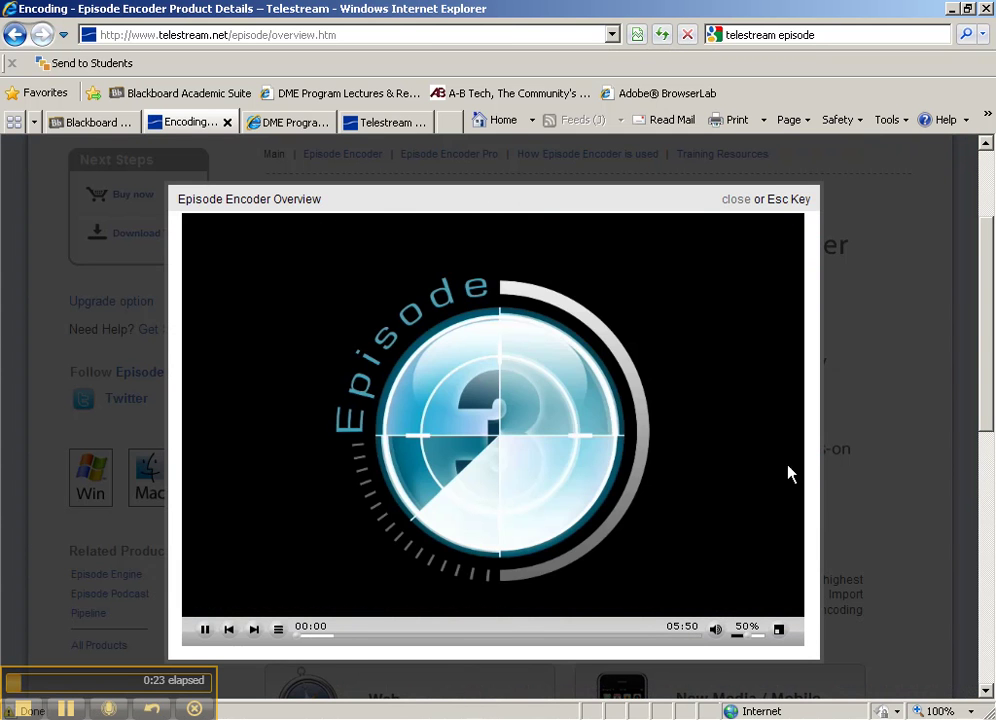
click(798, 199)
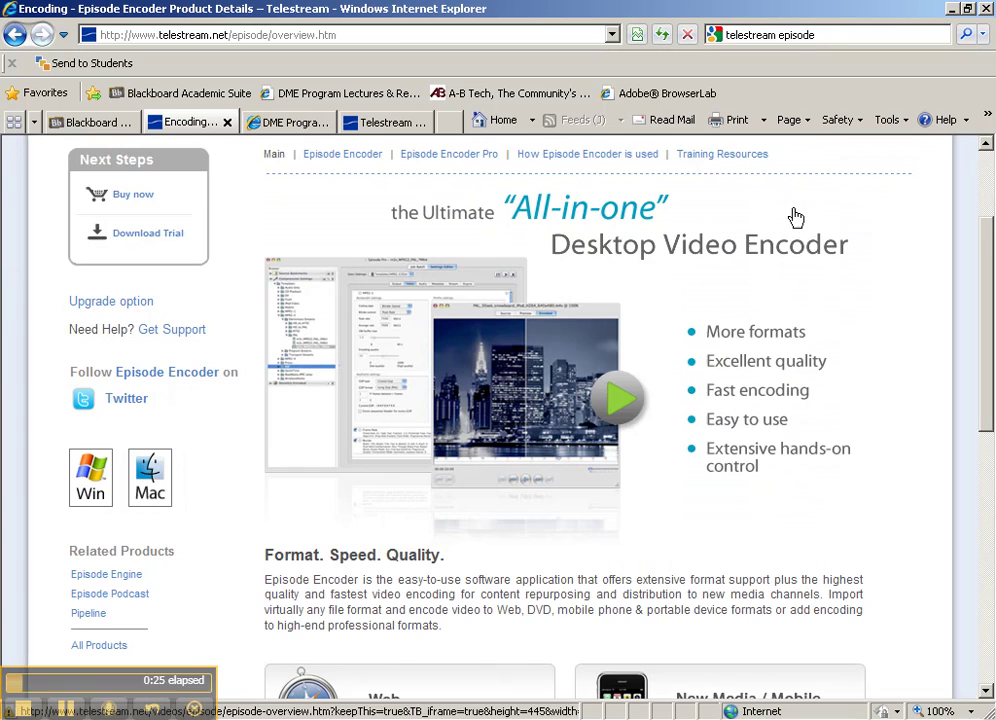
click(397, 124)
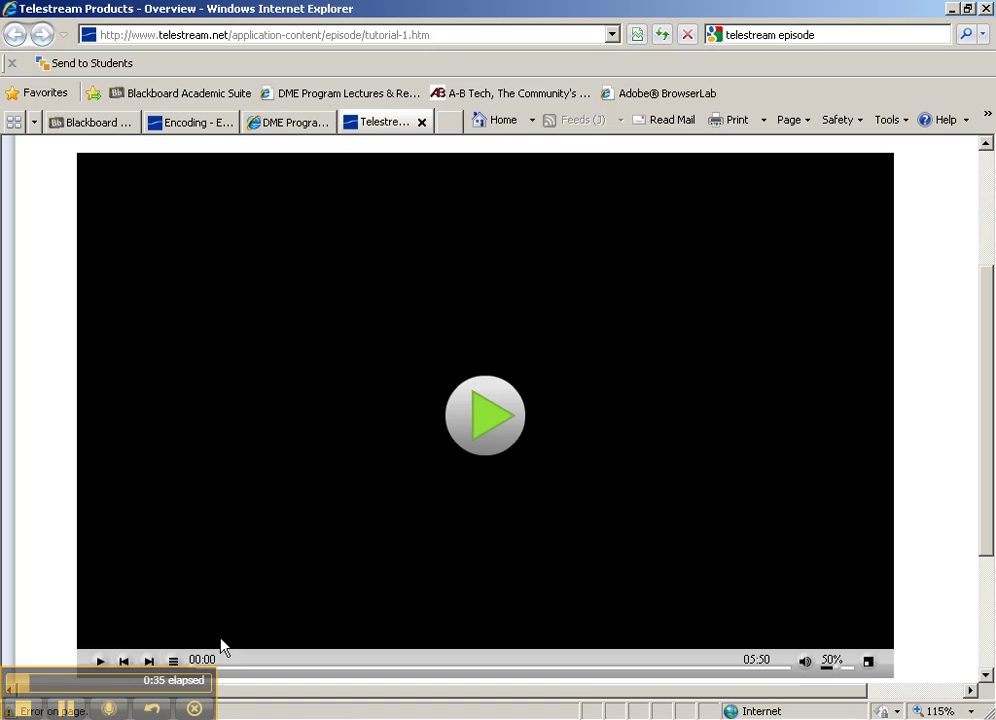
Launch Episode 5.2 from Start > Programs > Telestream > Episode.
key(super)
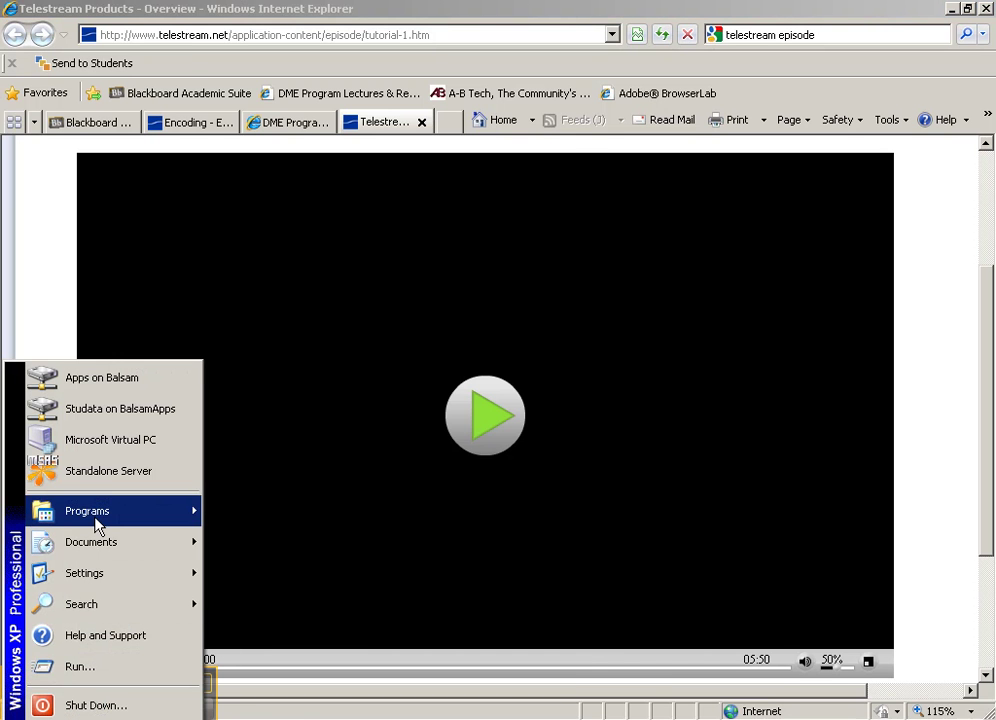
mouse_move(67, 524)
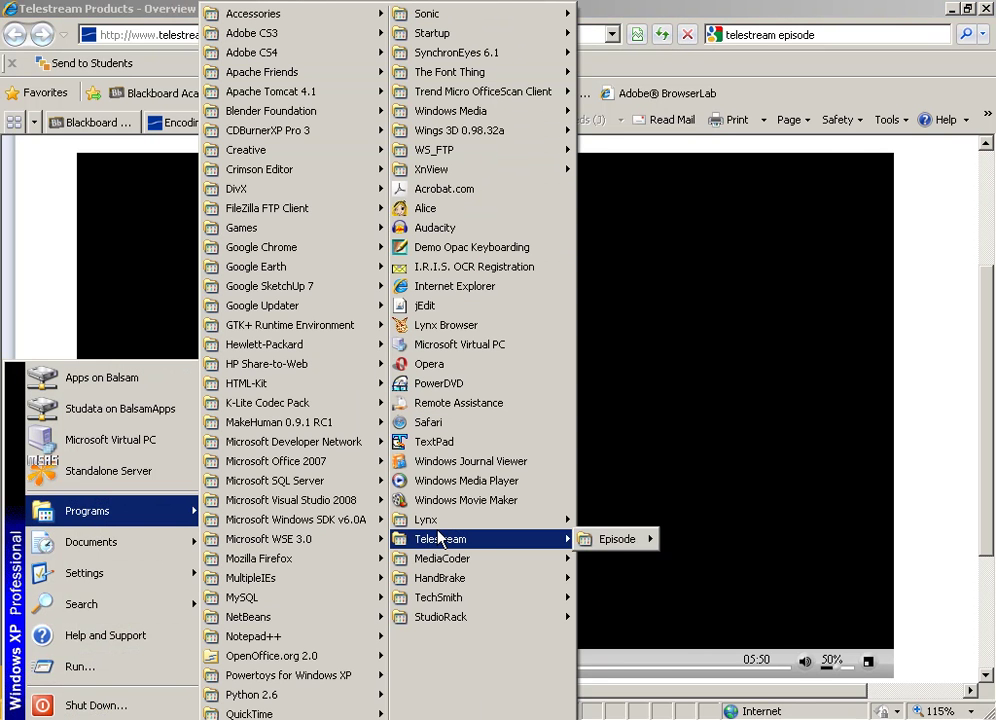
mouse_move(469, 541)
mouse_move(611, 546)
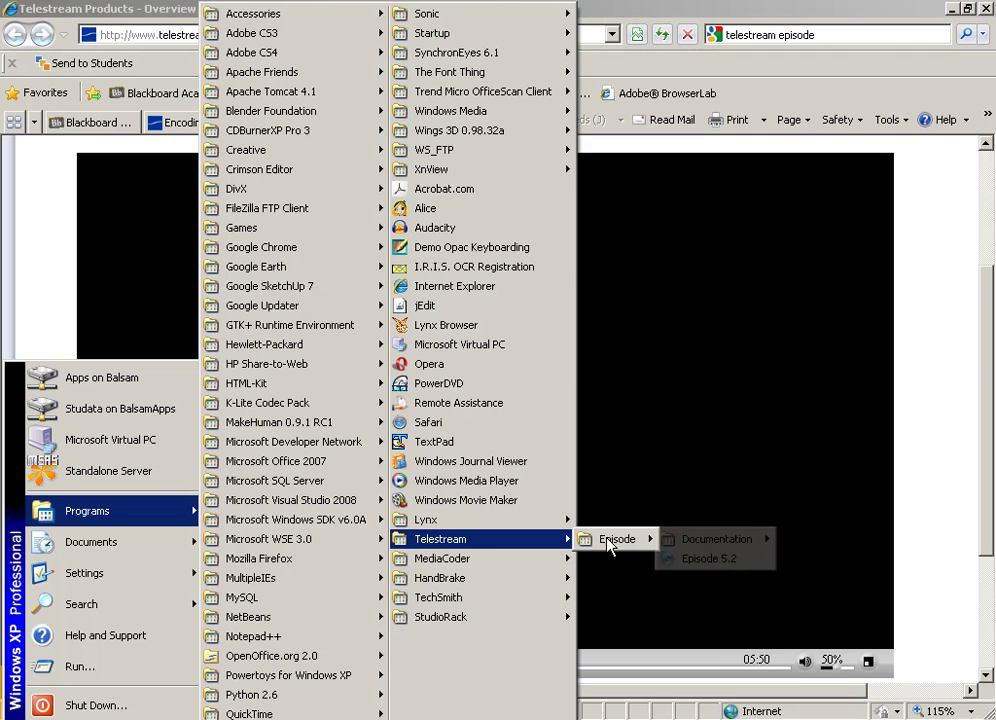
click(697, 560)
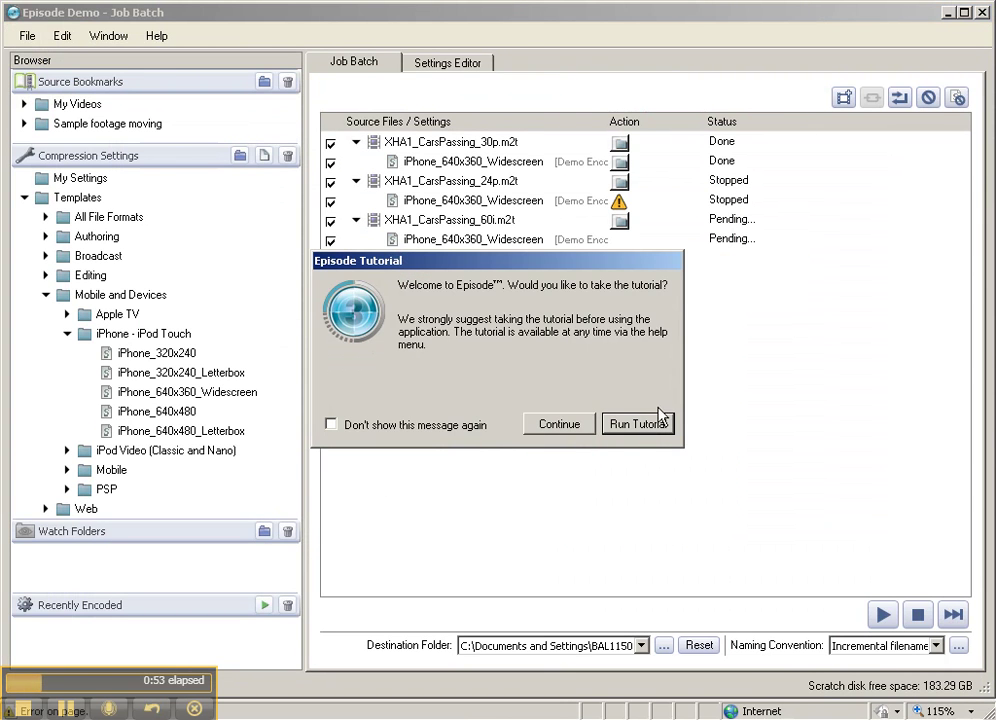
Dismiss the tutorial and demo-mode prompts, then delete all jobs from 30p to 60i in the batch.
click(563, 428)
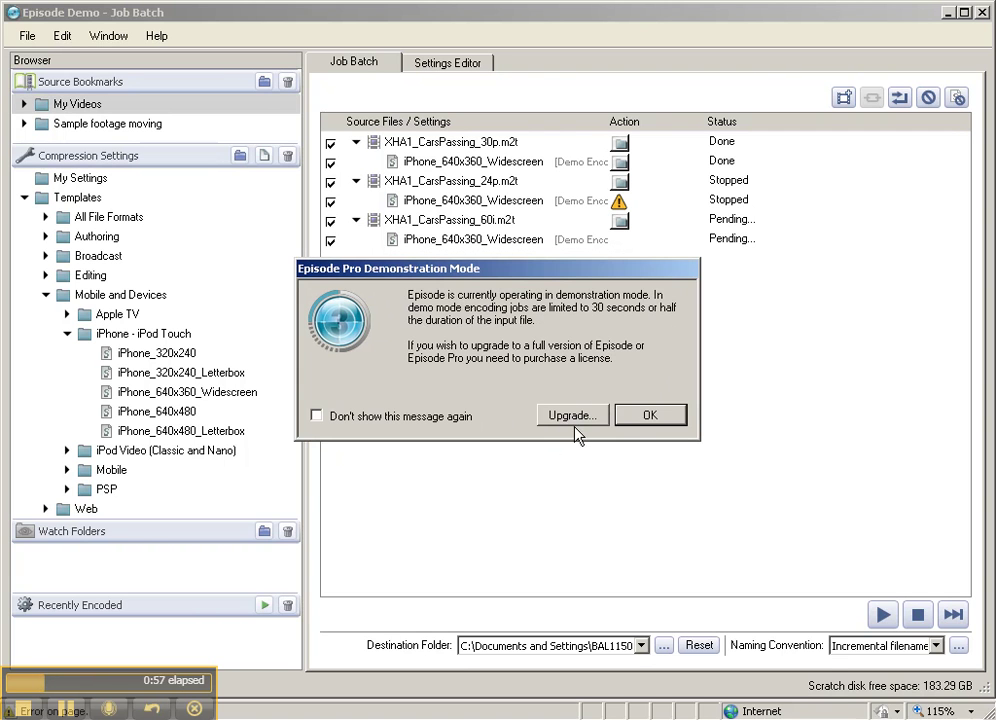
click(650, 415)
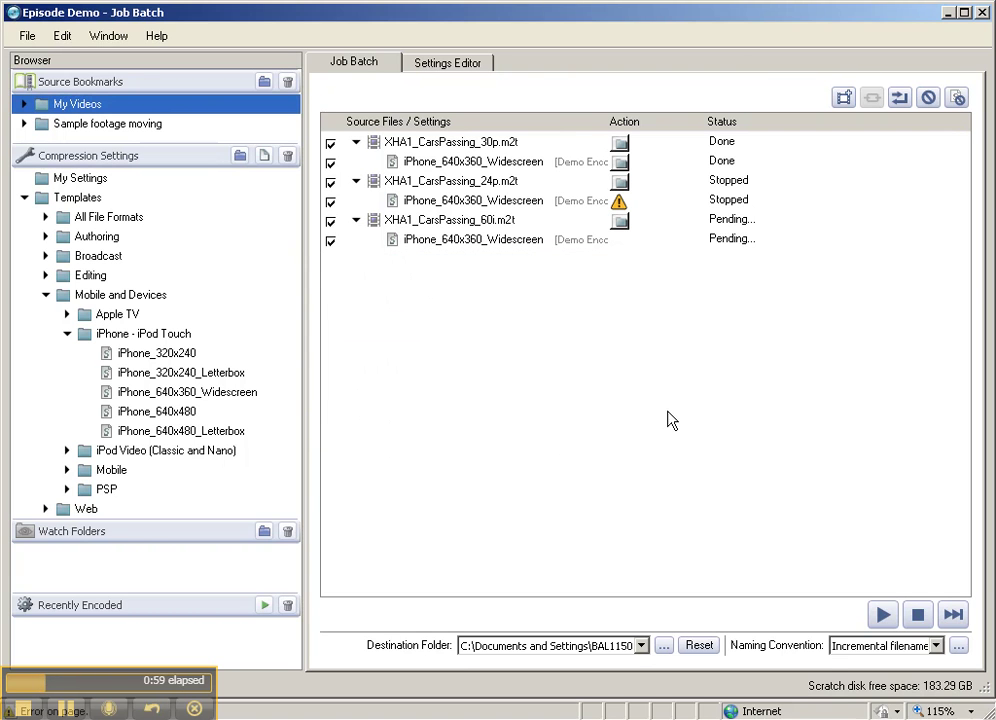
click(465, 220)
shift+click(463, 150)
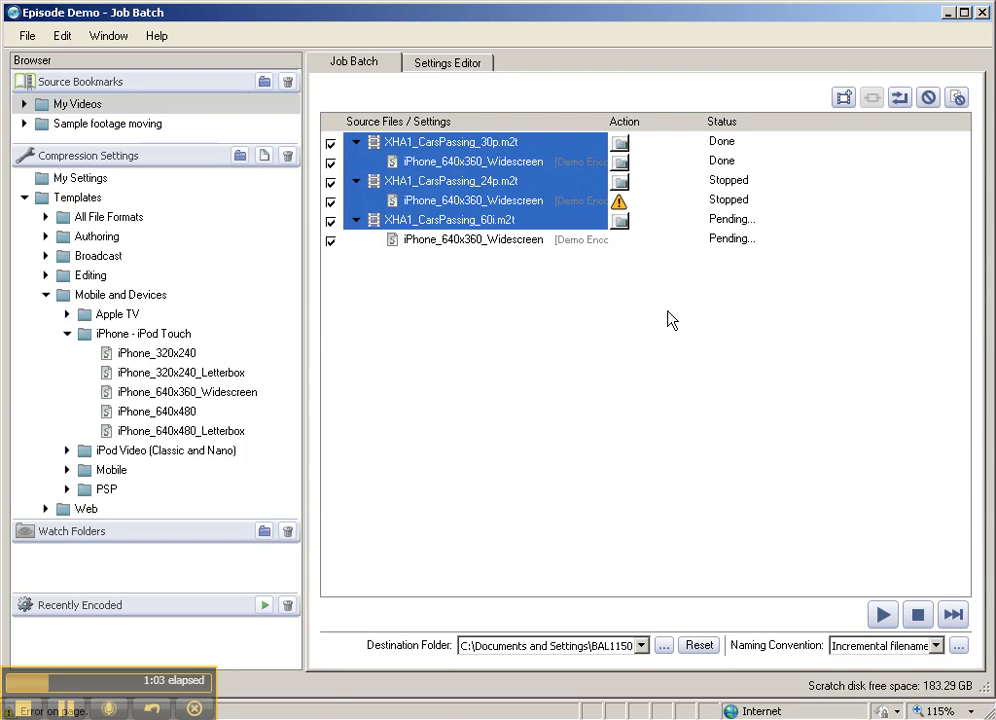
key(Delete)
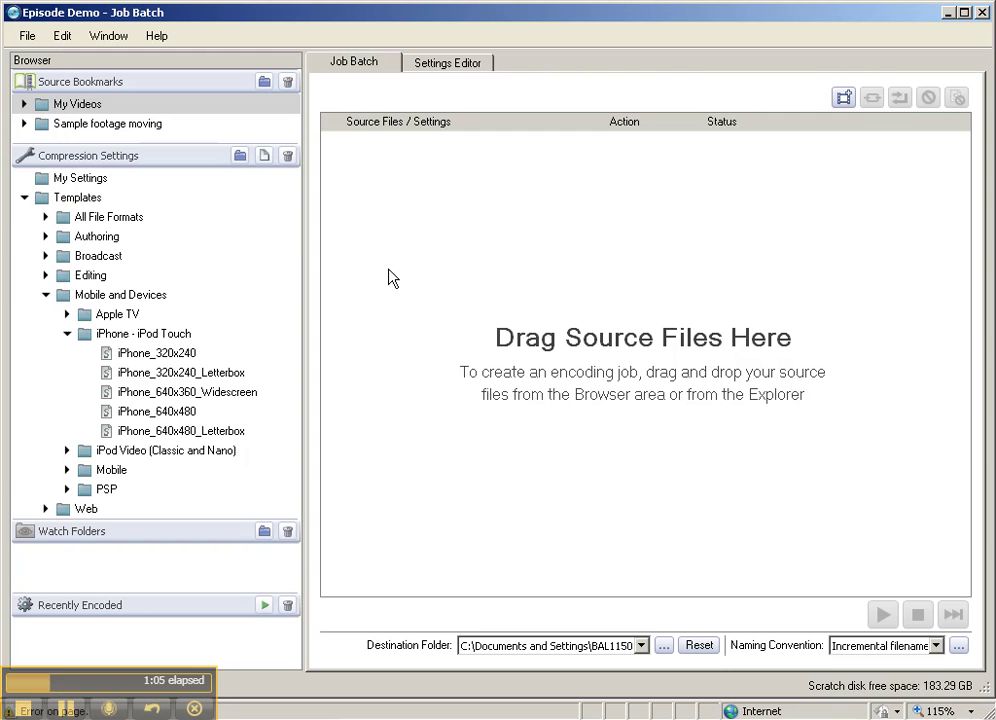
Collapse the Templates tree and delete the Sample footage moving source bookmark.
click(25, 197)
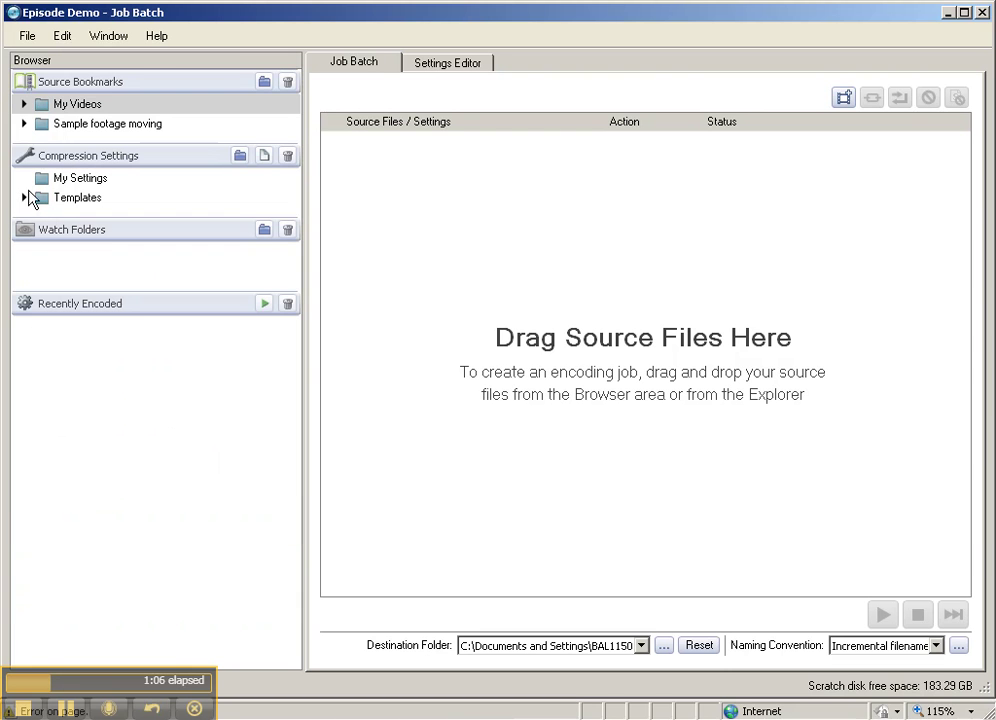
click(84, 125)
click(288, 82)
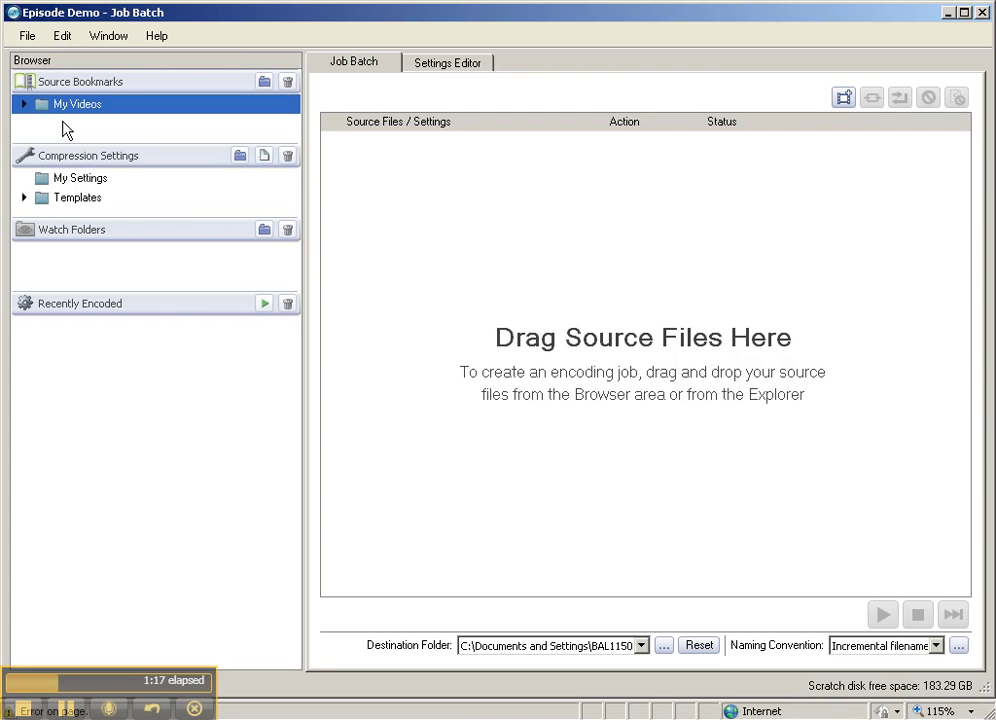
Bookmark ThawSpace (T:) > 2009FA_DME240 > Sample footage moving as a new source and list its clips.
click(263, 81)
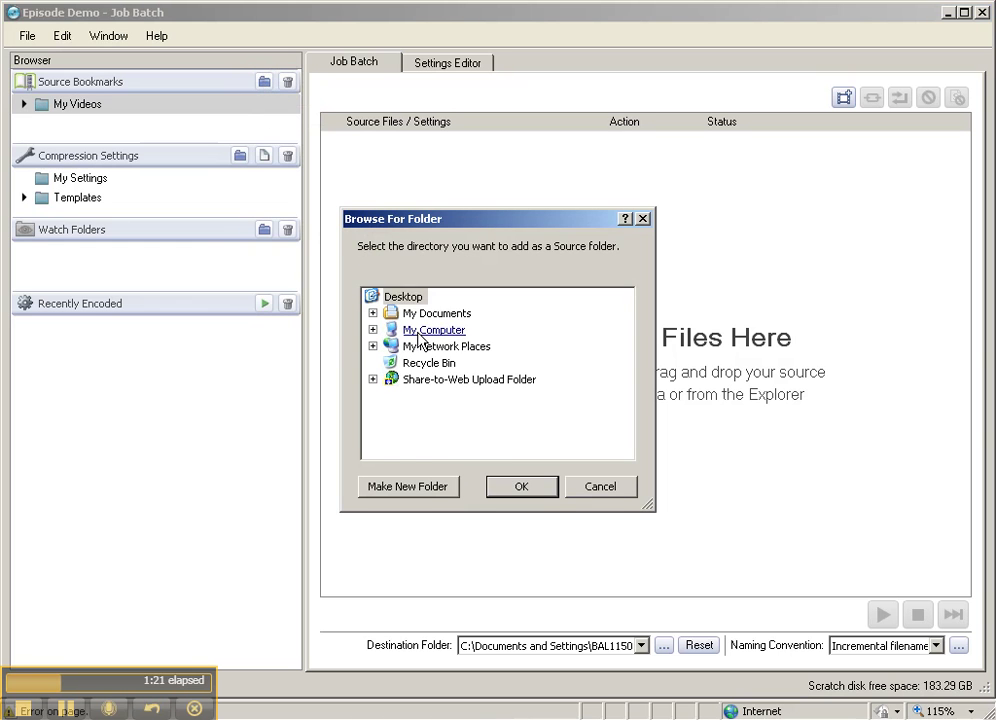
click(425, 332)
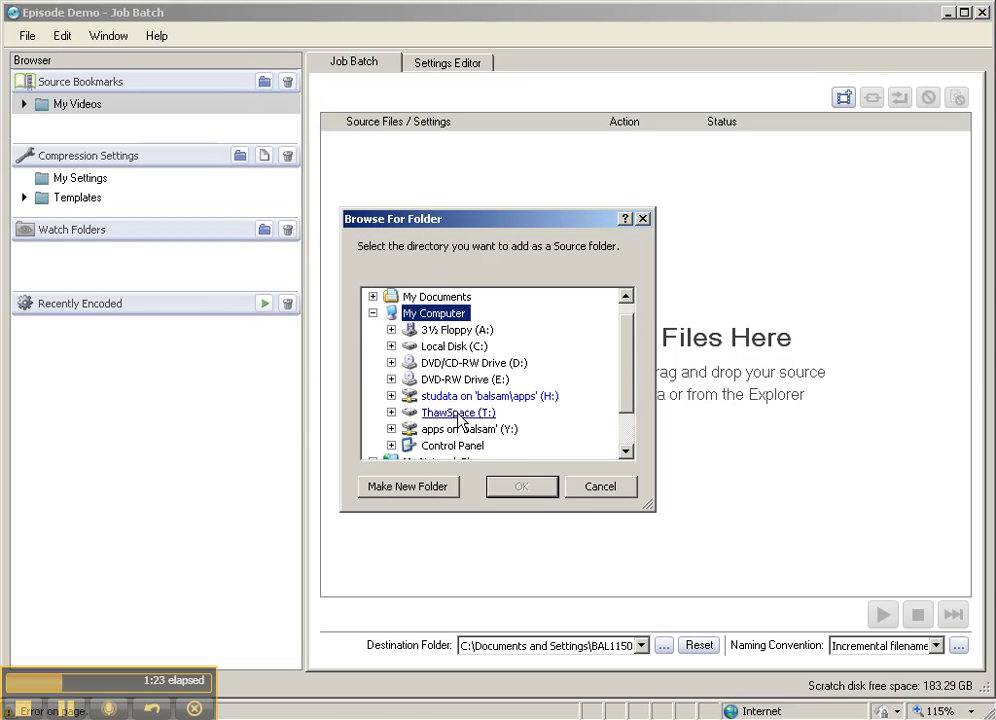
click(489, 412)
click(479, 430)
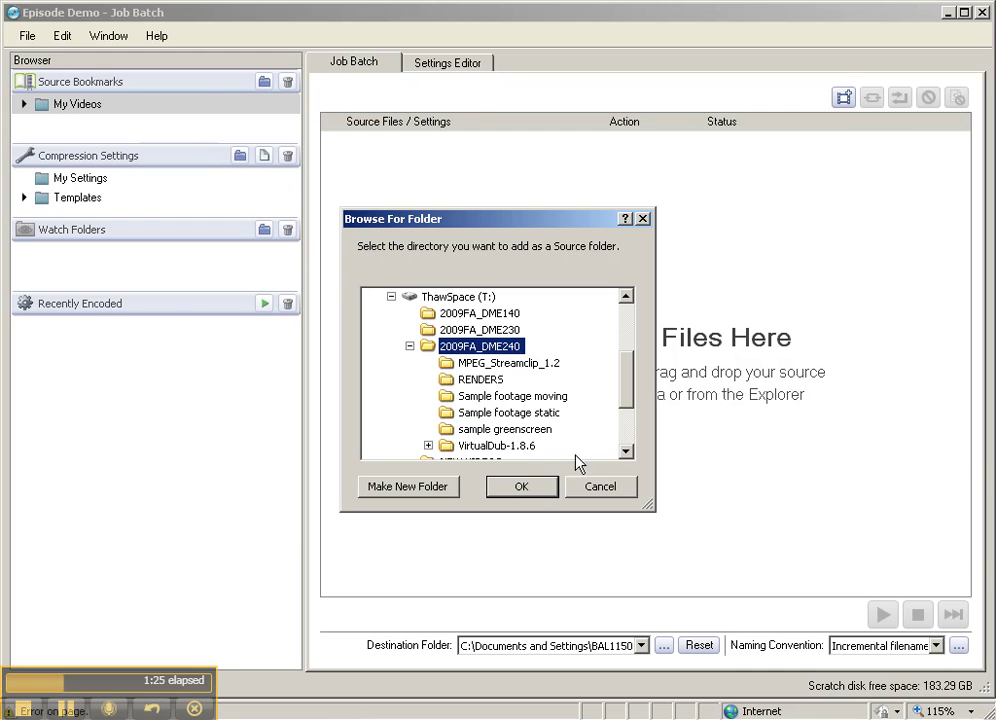
click(490, 397)
click(524, 492)
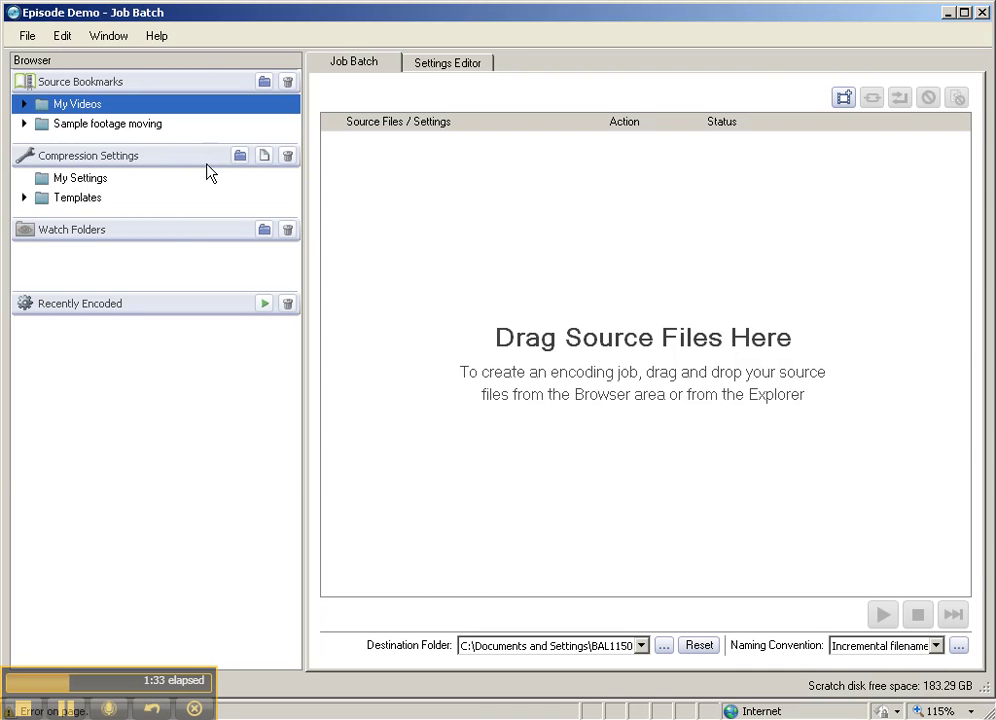
click(23, 123)
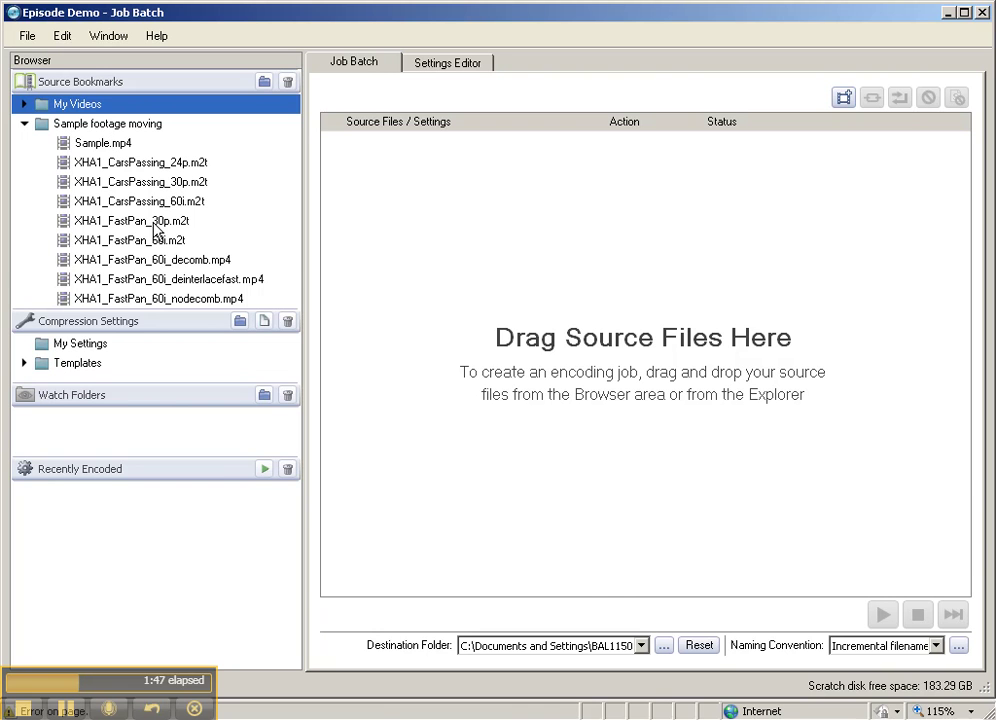
Add XHA1_FastPan_30p.m2t and XHA1_FastPan_60i.m2t to the Job Batch by dragging them together.
click(158, 261)
click(127, 240)
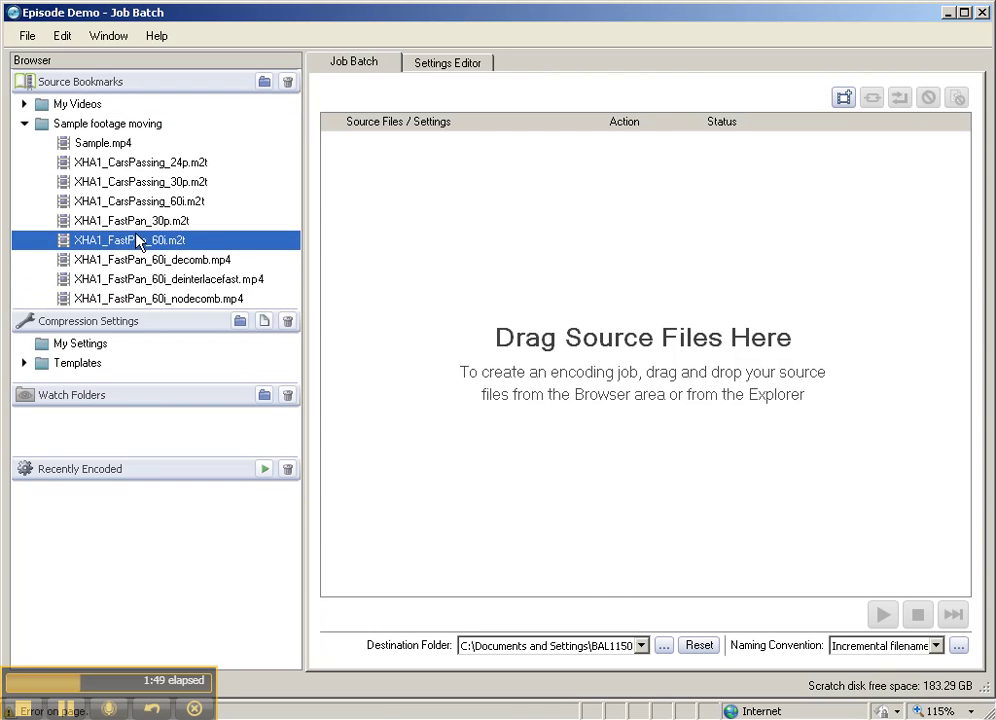
key(shift+Up)
drag(121, 230, 513, 229)
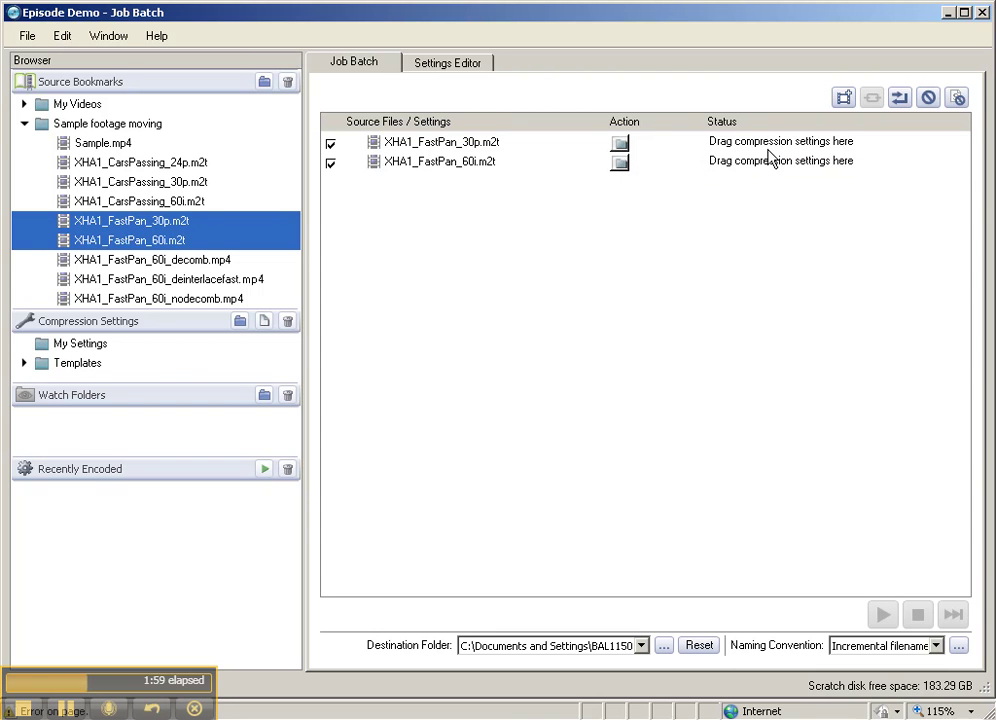
click(25, 364)
Collapse Mobile and Devices, then browse the Editing and Avid template folders.
drag(293, 375, 293, 513)
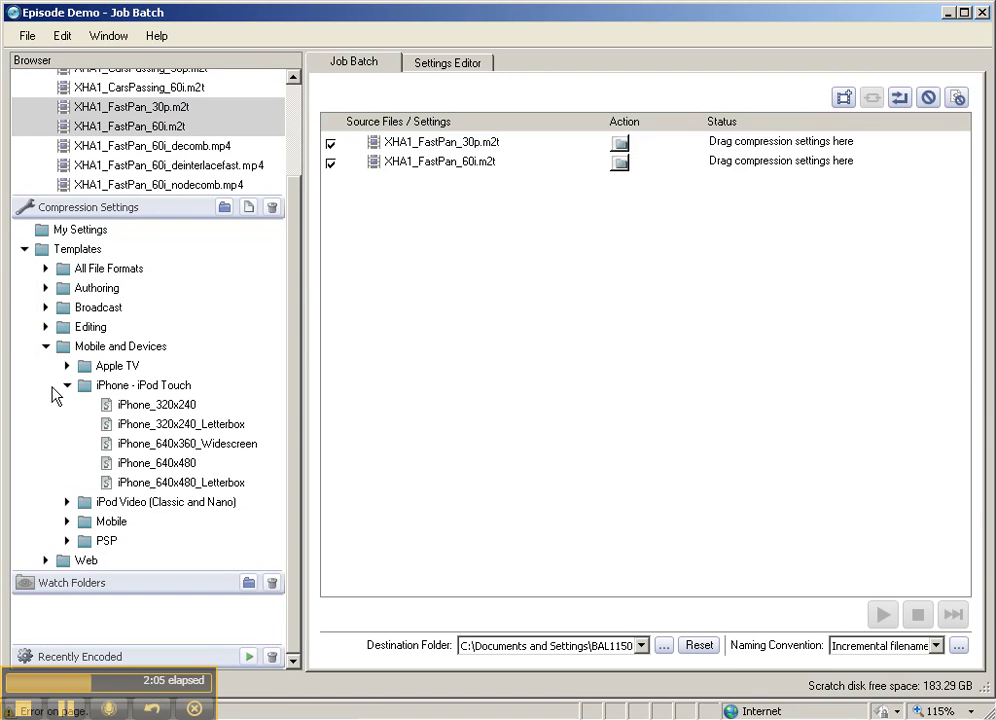
click(45, 346)
click(45, 441)
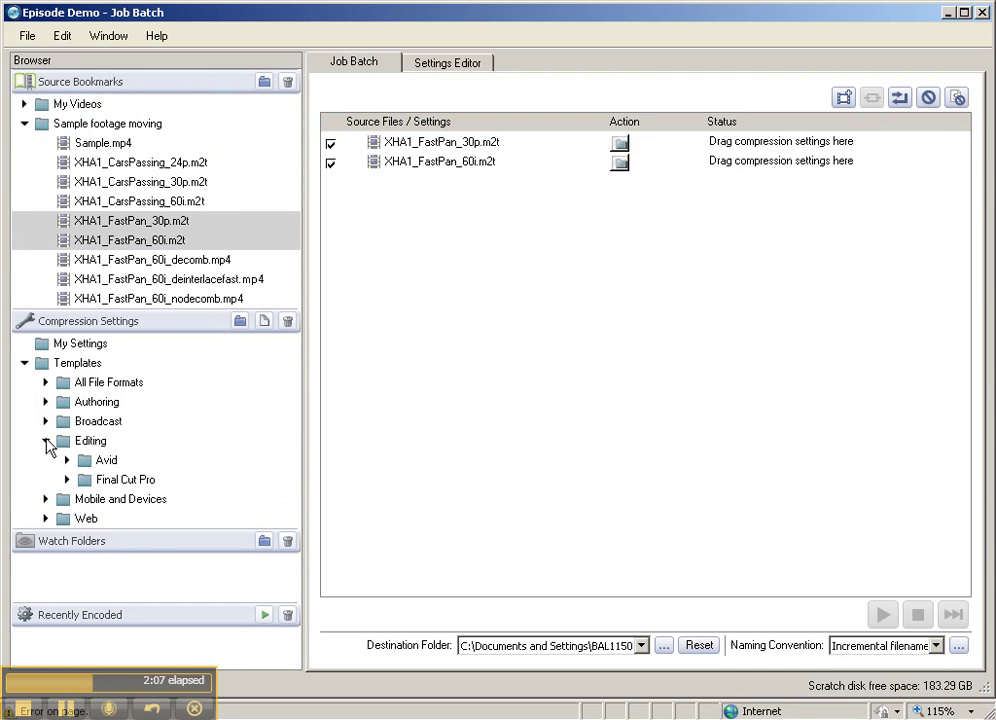
click(66, 460)
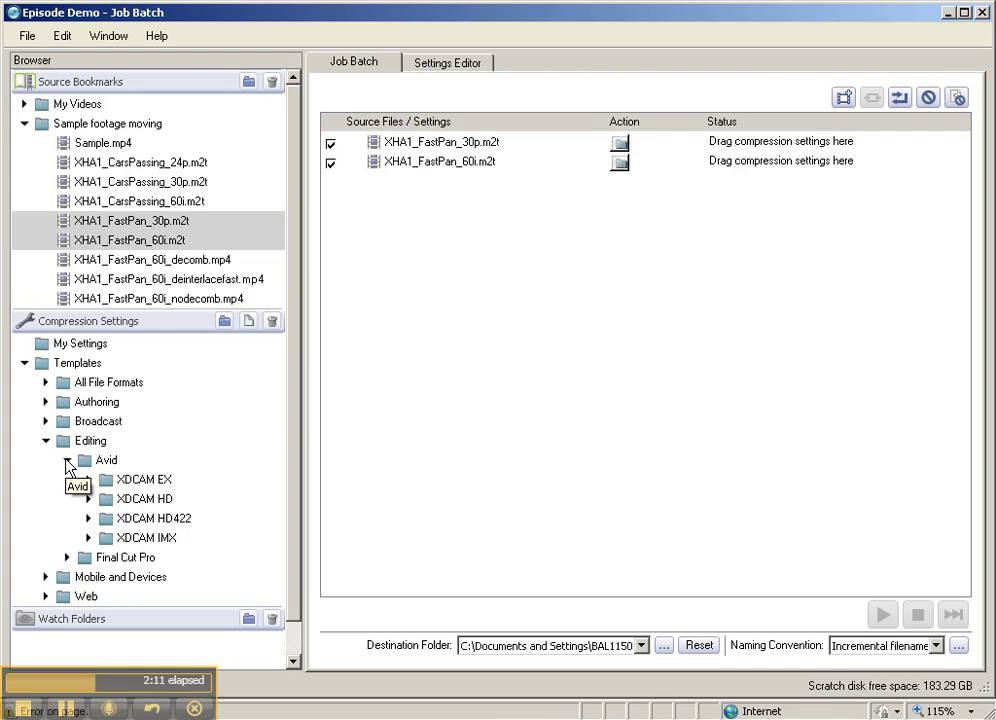
click(66, 461)
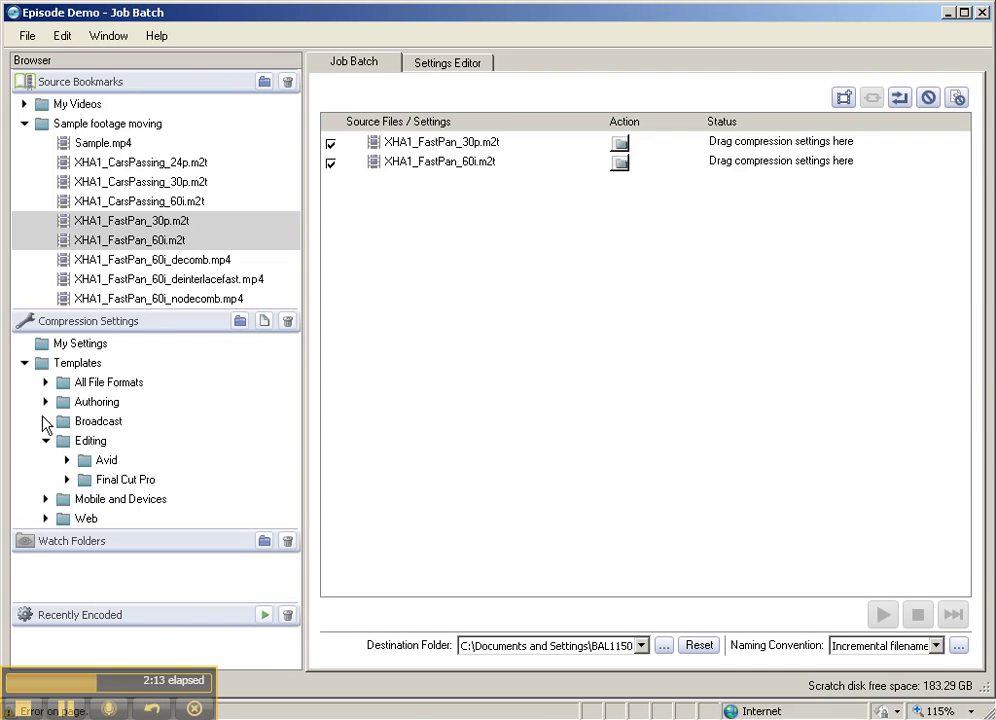
Browse the Authoring > DVD Authoring > DVD Video HD_to_SD presets, then collapse Authoring.
click(45, 402)
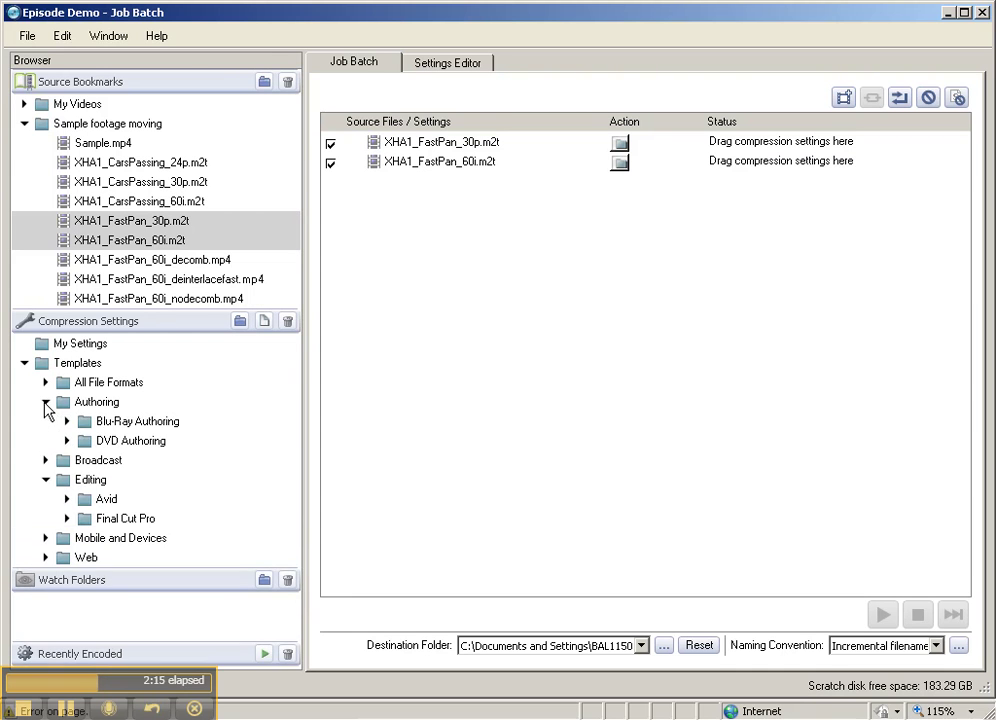
click(67, 441)
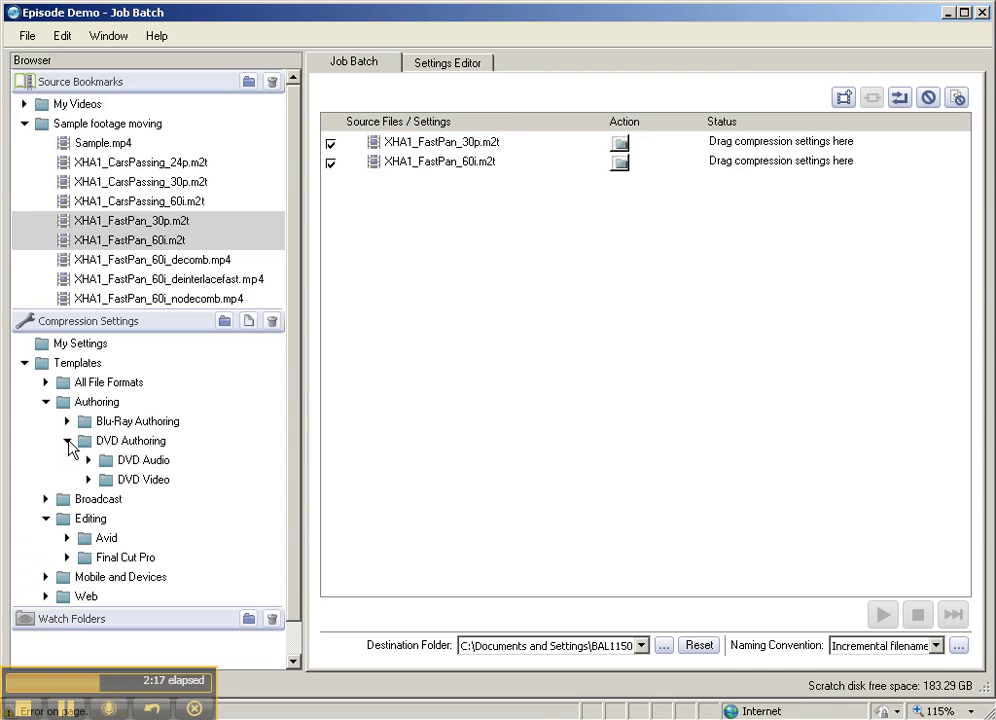
click(88, 480)
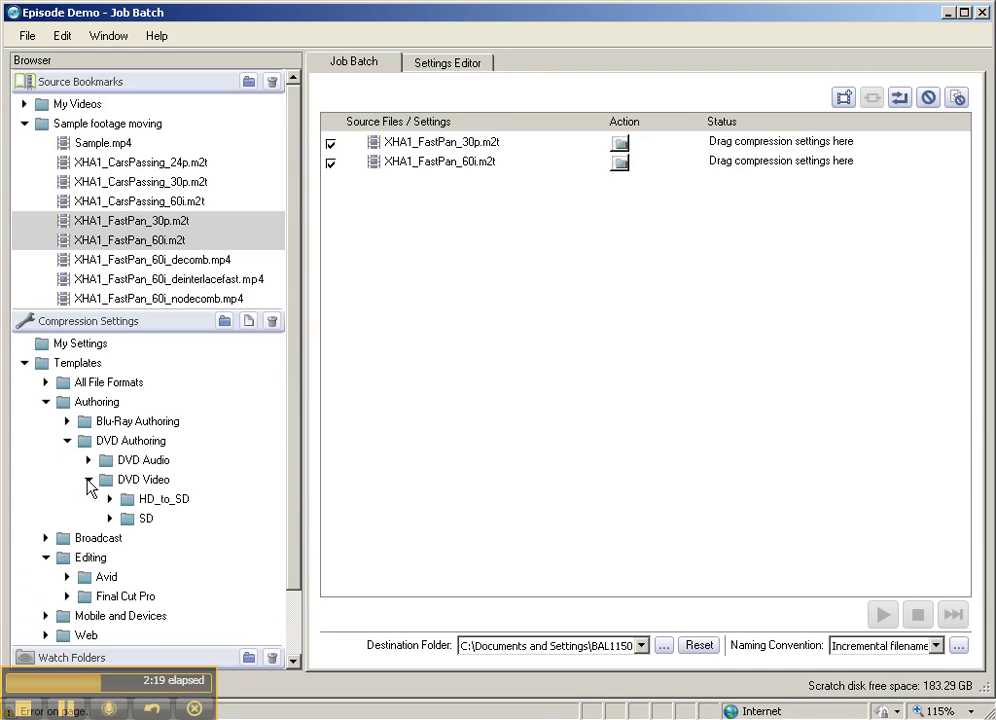
click(110, 499)
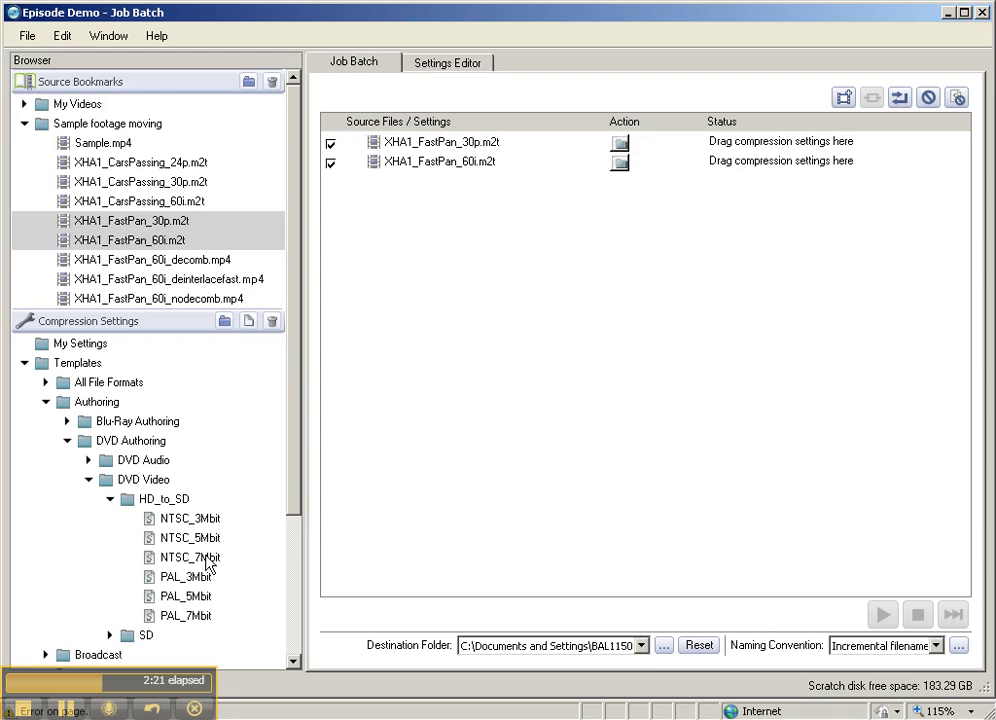
click(88, 480)
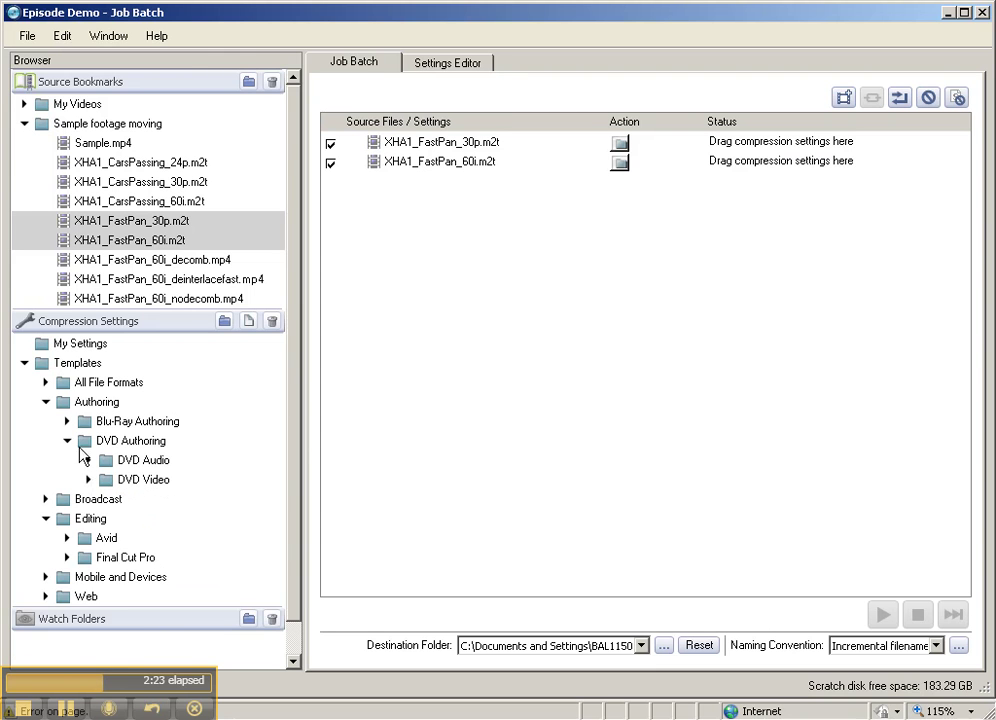
click(45, 401)
Browse All File Formats > AVI > DV_avi NTSC presets, selecting DV25_NTSC, then collapse DV_avi.
click(46, 382)
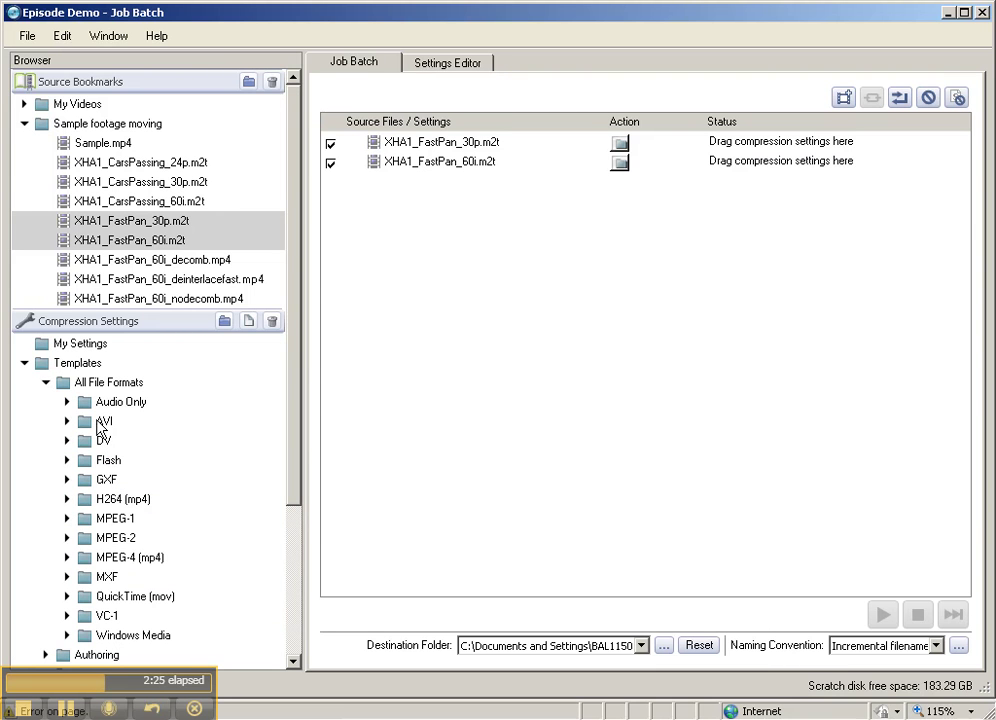
click(67, 421)
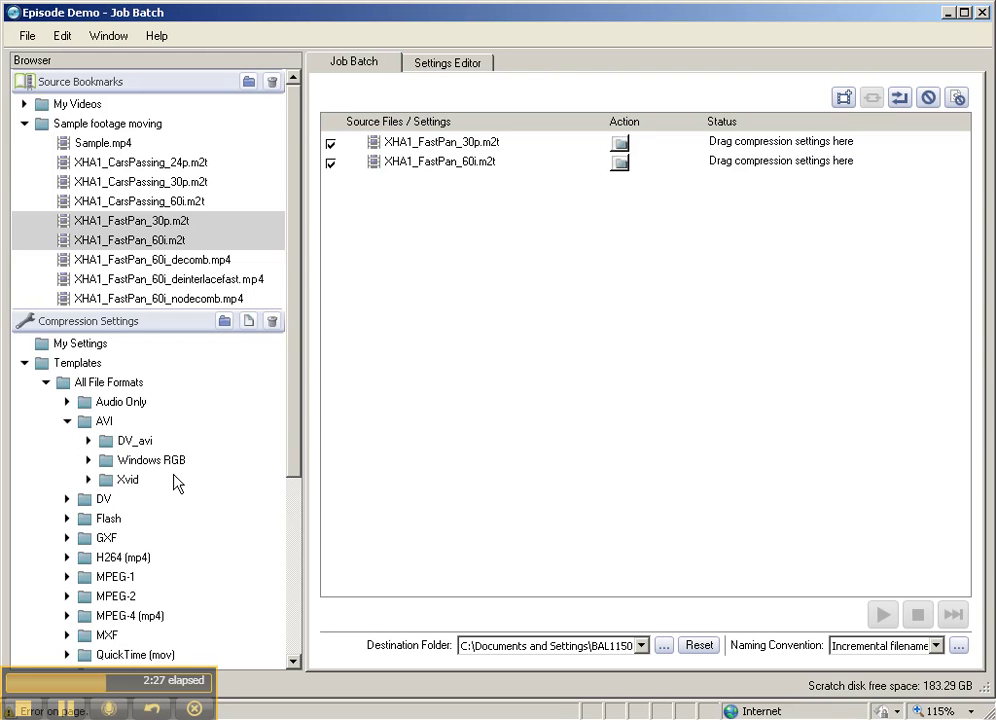
click(88, 440)
click(110, 461)
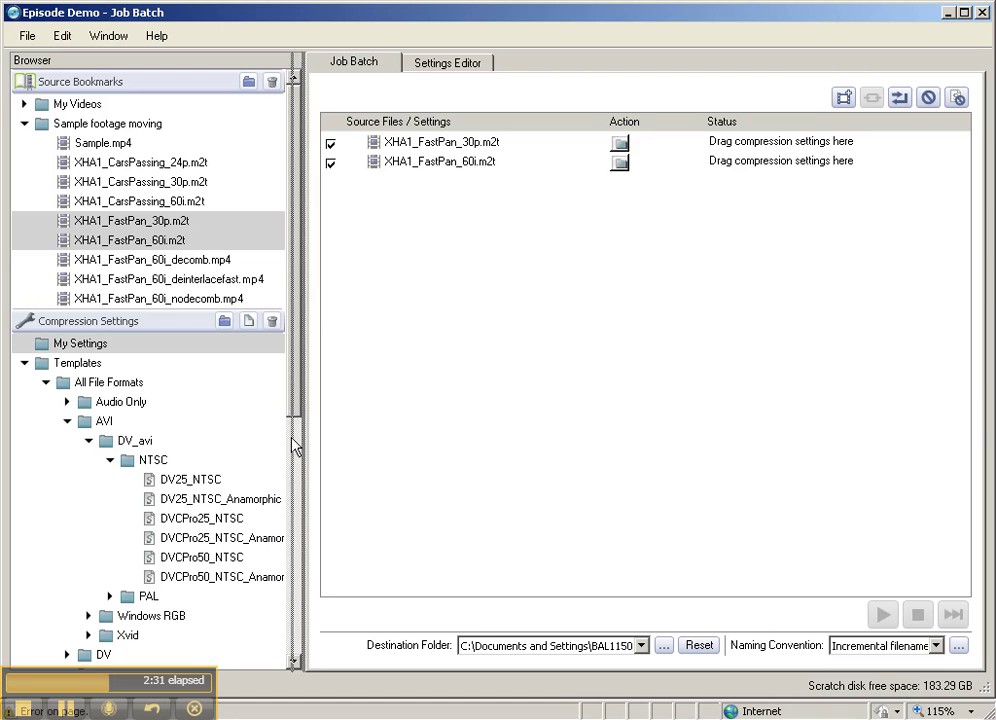
drag(296, 447, 276, 460)
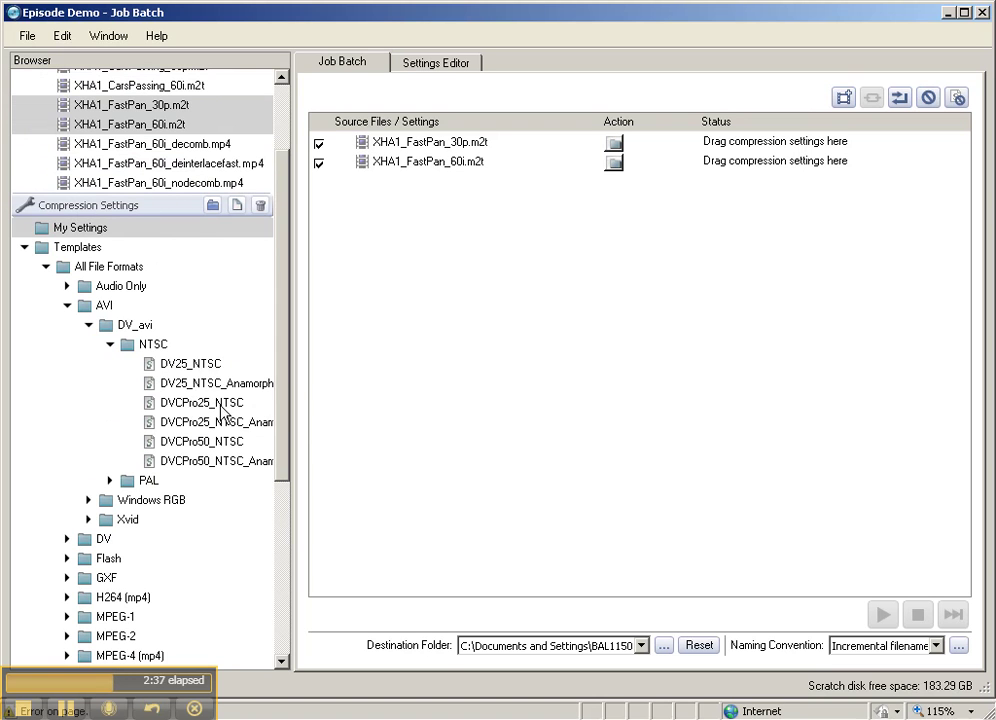
click(152, 368)
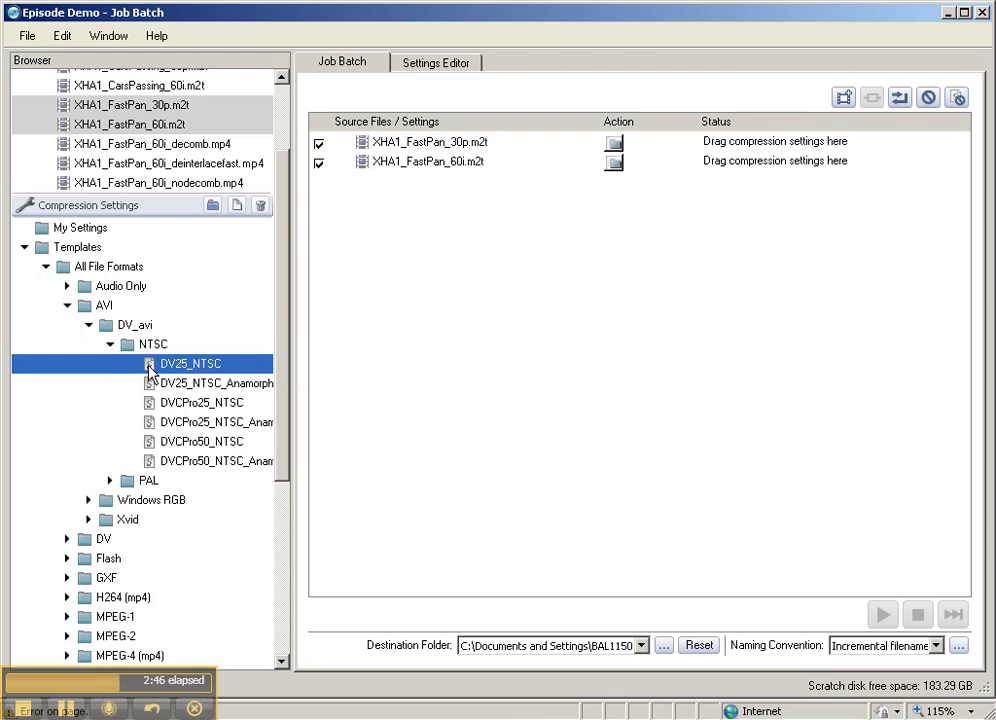
click(90, 327)
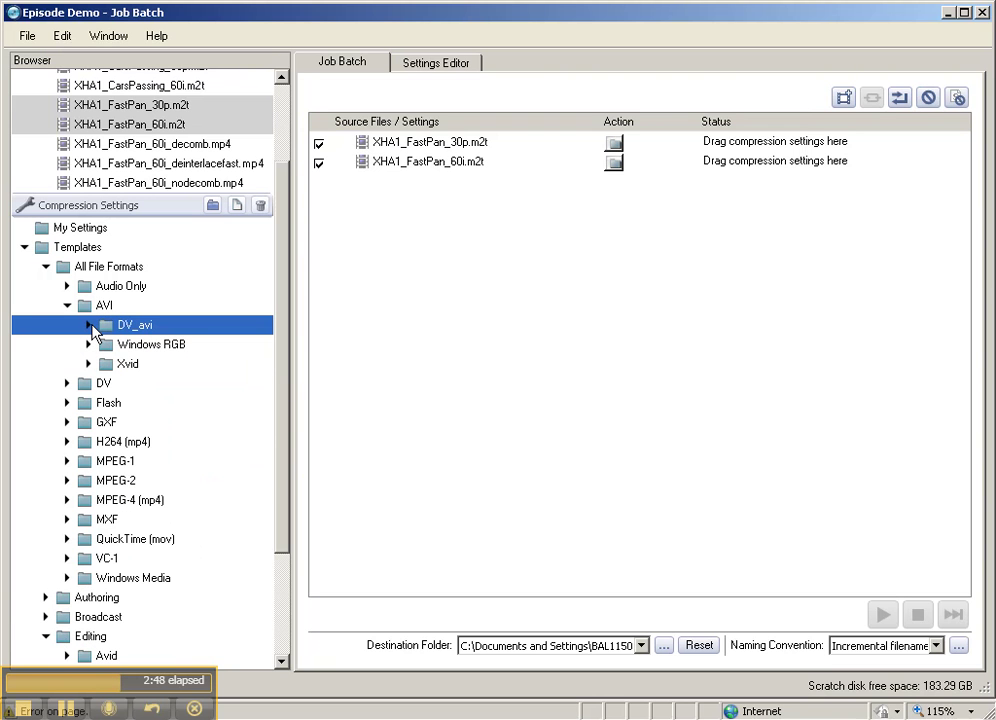
Expand VC-1 and MPEG-4 (mp4), and peek at the H264 (mp4) streaming and download presets.
click(67, 558)
scroll(282, 505, down, 1)
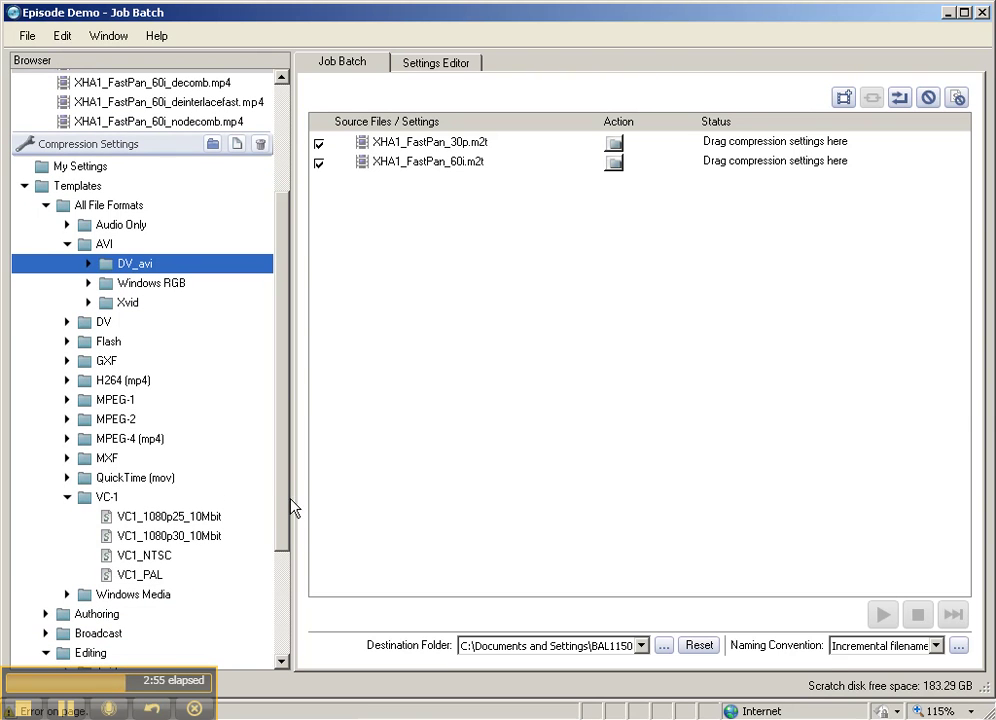
click(68, 438)
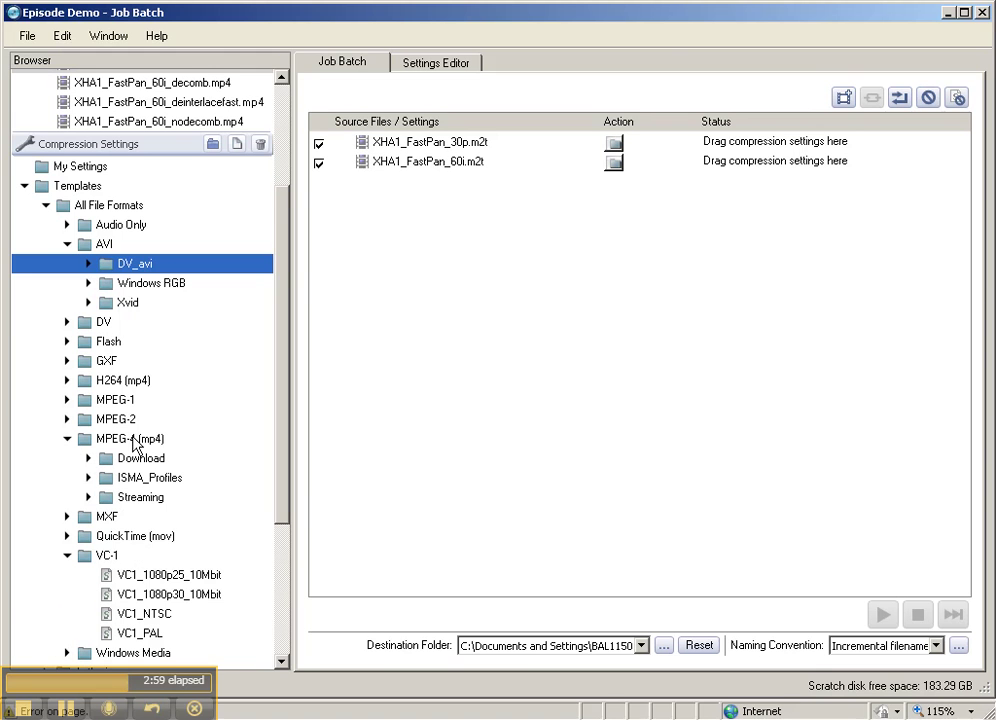
click(68, 380)
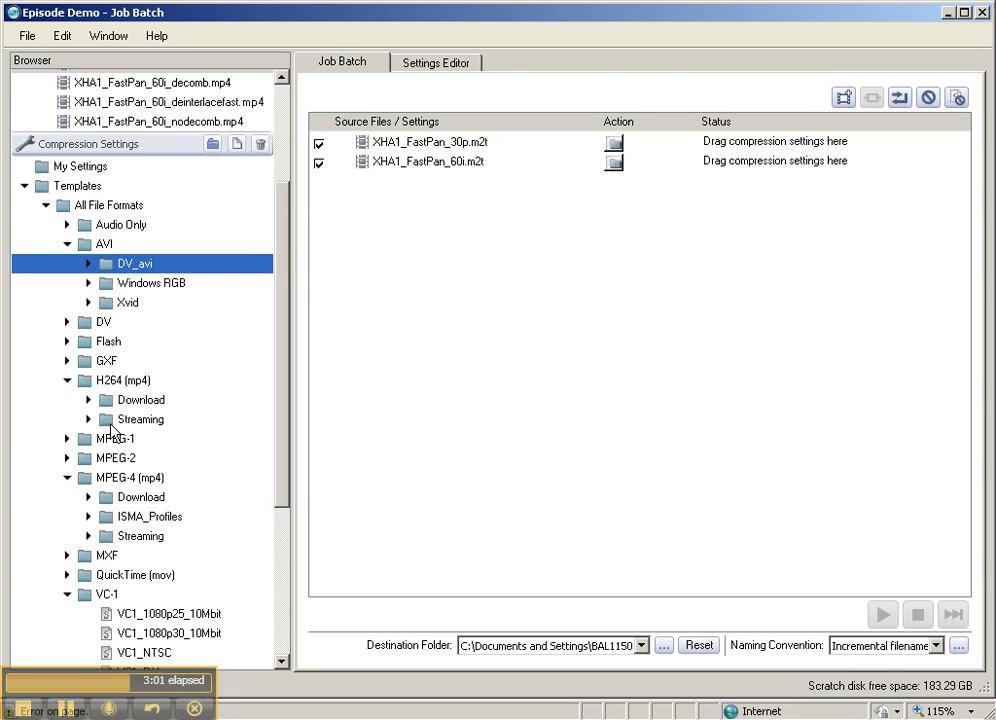
click(88, 420)
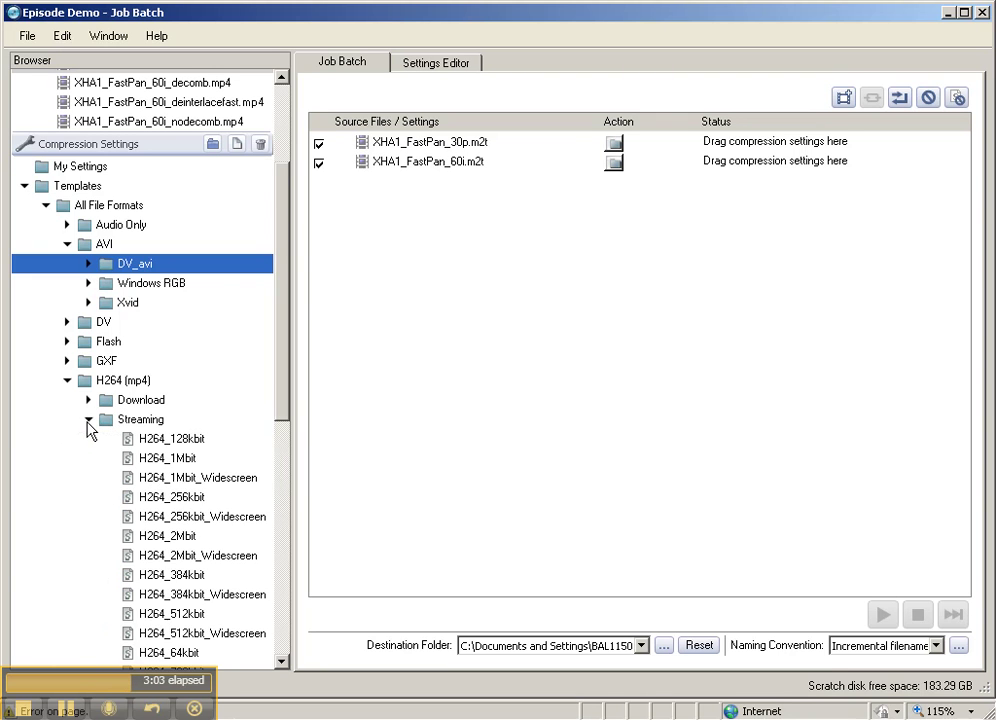
click(88, 420)
click(88, 400)
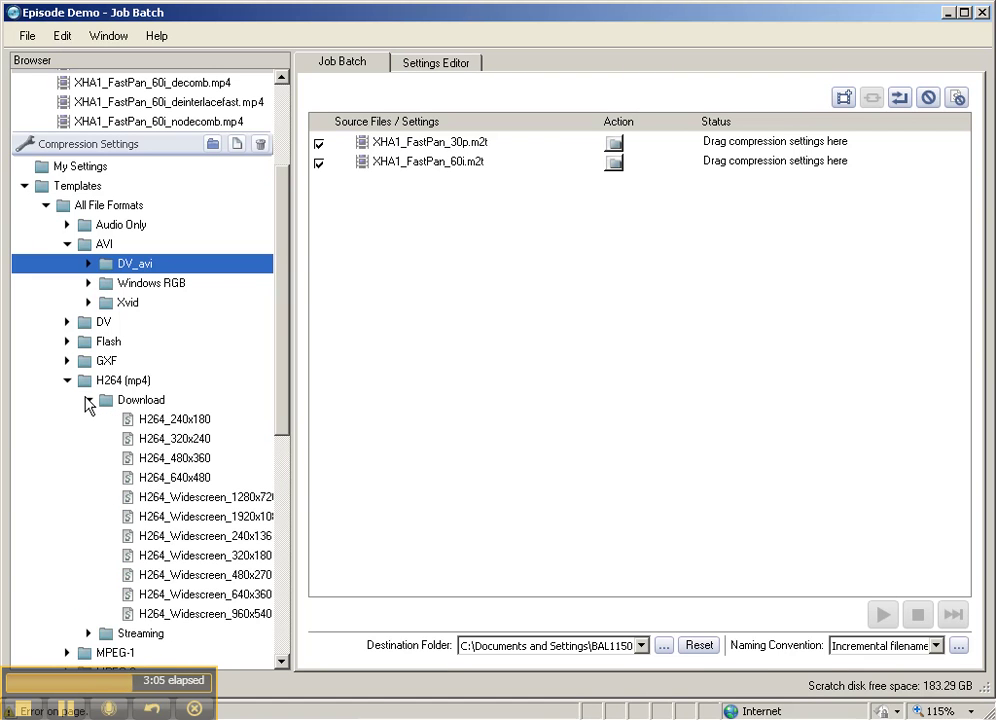
click(88, 400)
Collapse the H264 (mp4), AVI, MPEG-4 (mp4) and VC-1 template folders.
click(68, 381)
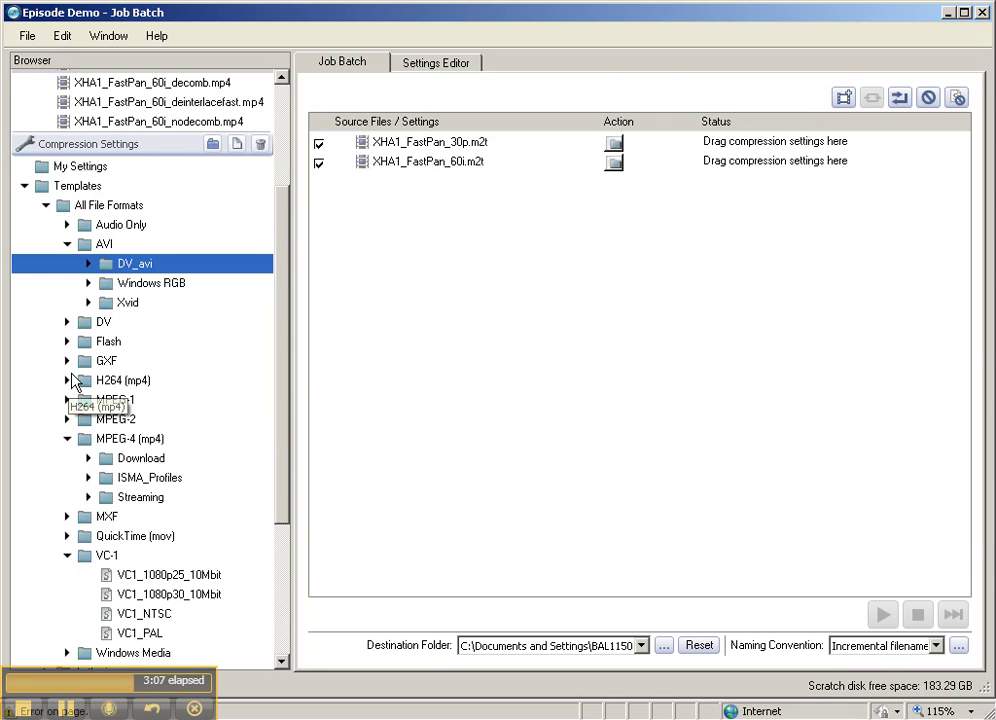
click(68, 244)
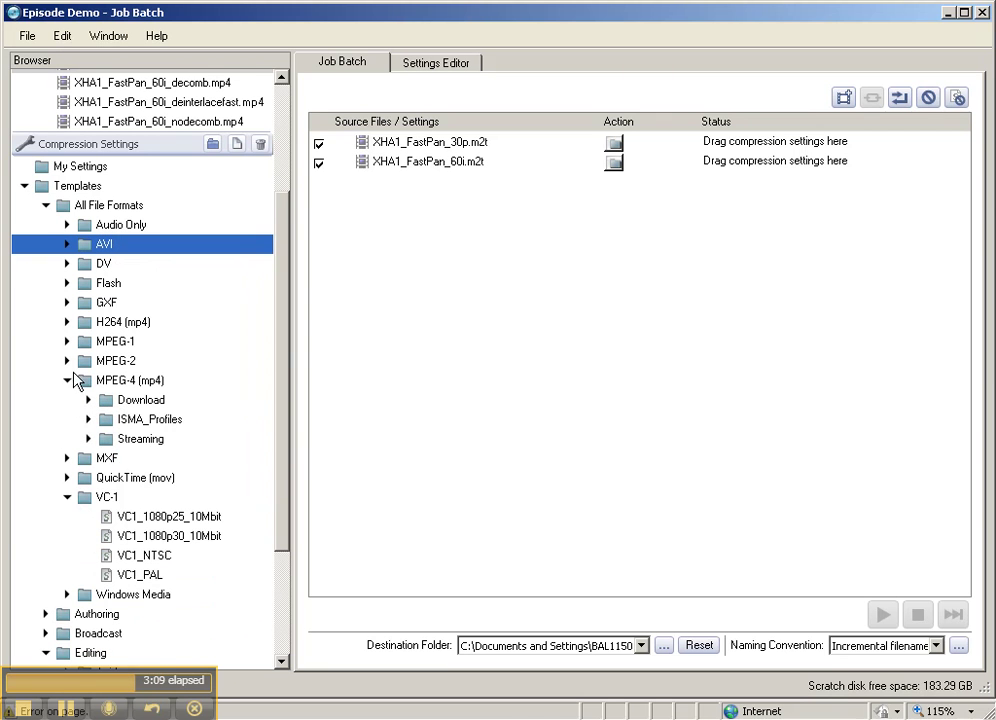
click(68, 380)
click(68, 438)
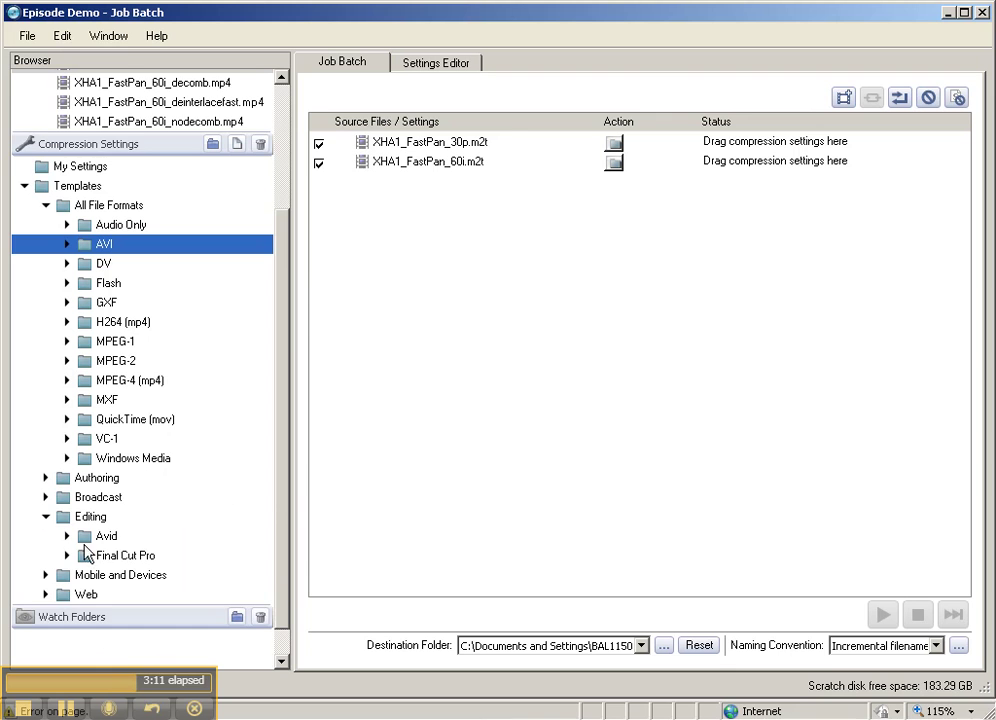
Assign iPhone_640x360_Widescreen to FastPan_30p and iPhone_640x480_Letterbox to FastPan_60i, then open the Widescreen setting.
scroll(278, 498, down, 1)
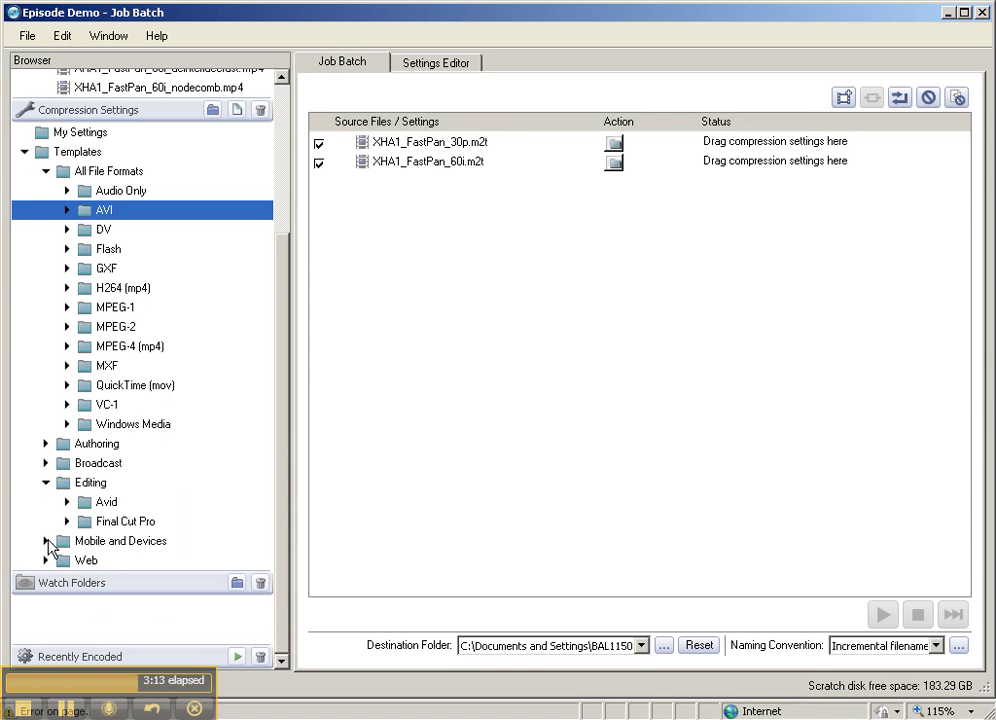
click(46, 541)
scroll(280, 520, down, 3)
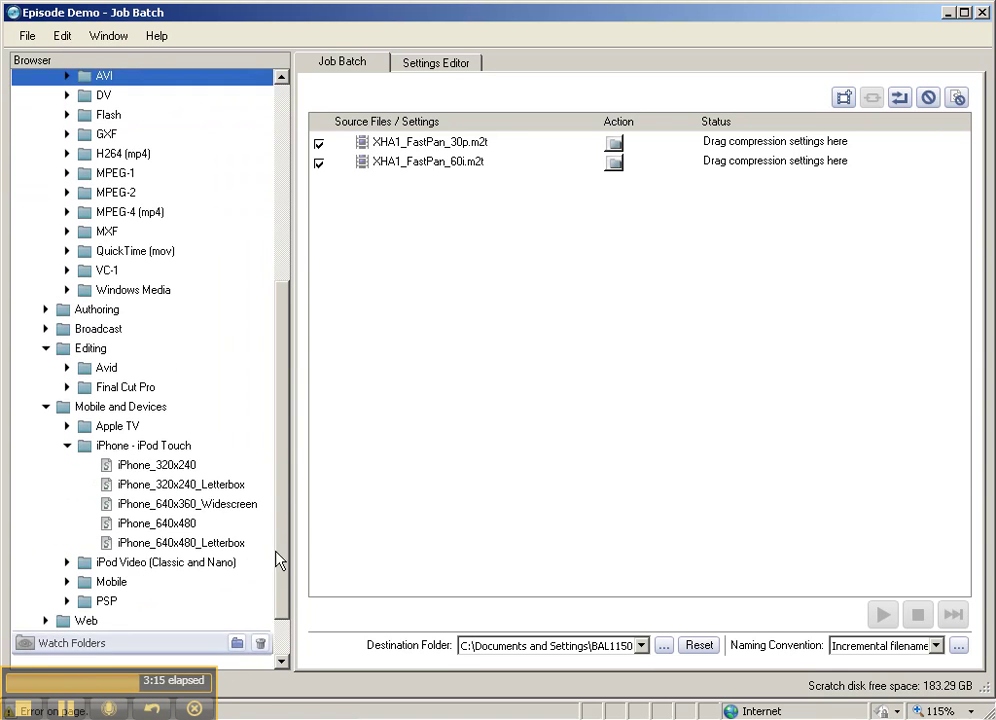
click(132, 497)
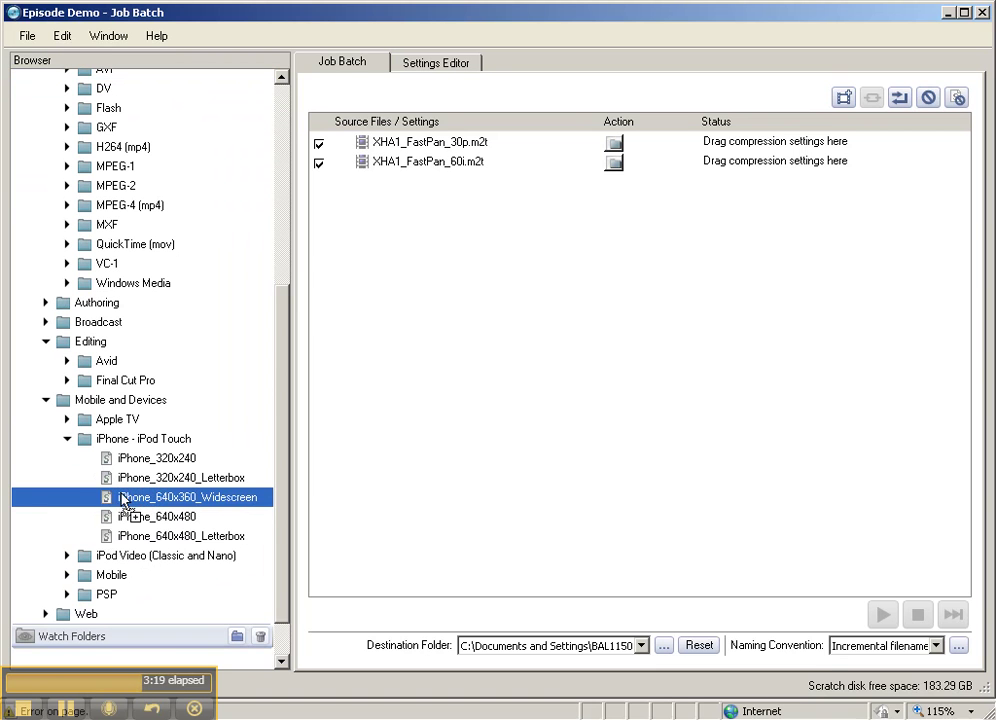
drag(124, 505, 770, 148)
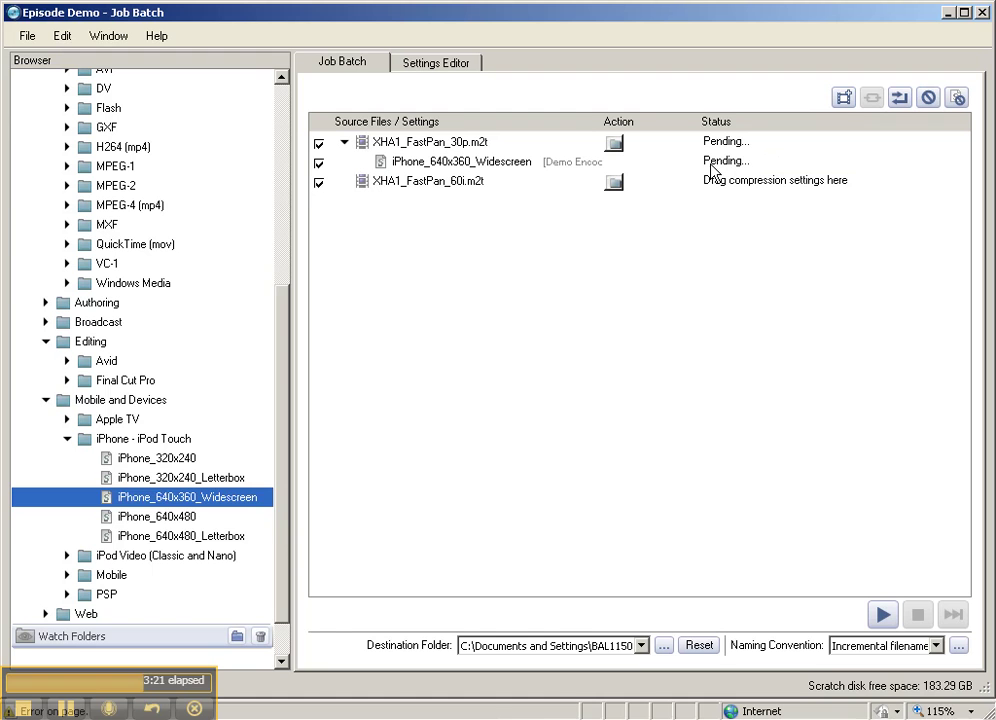
drag(138, 536, 733, 190)
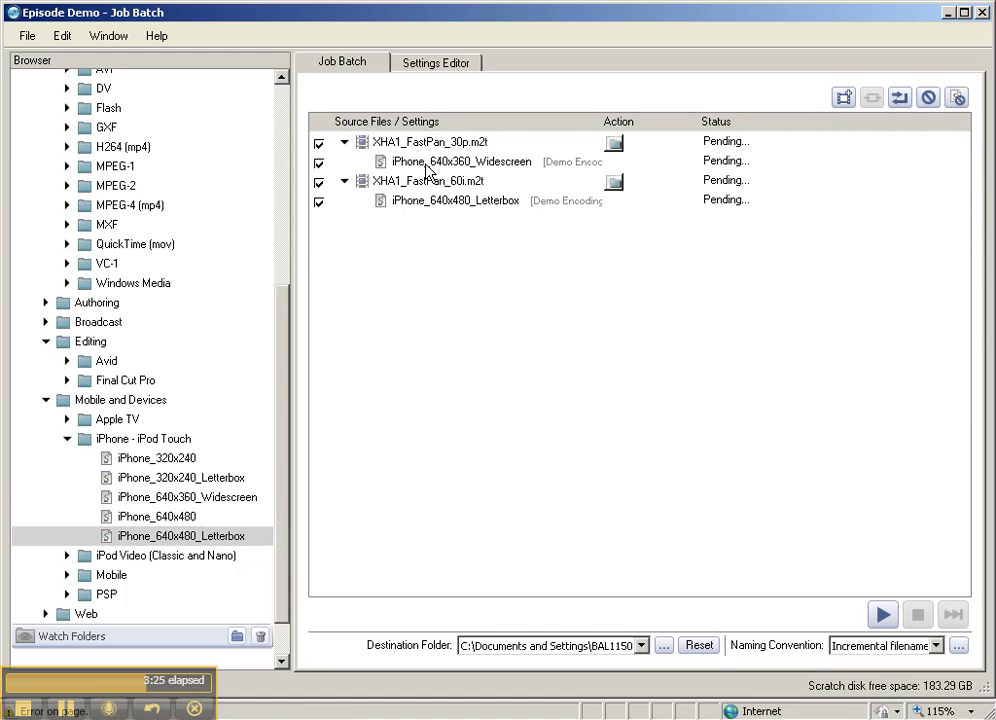
click(381, 162)
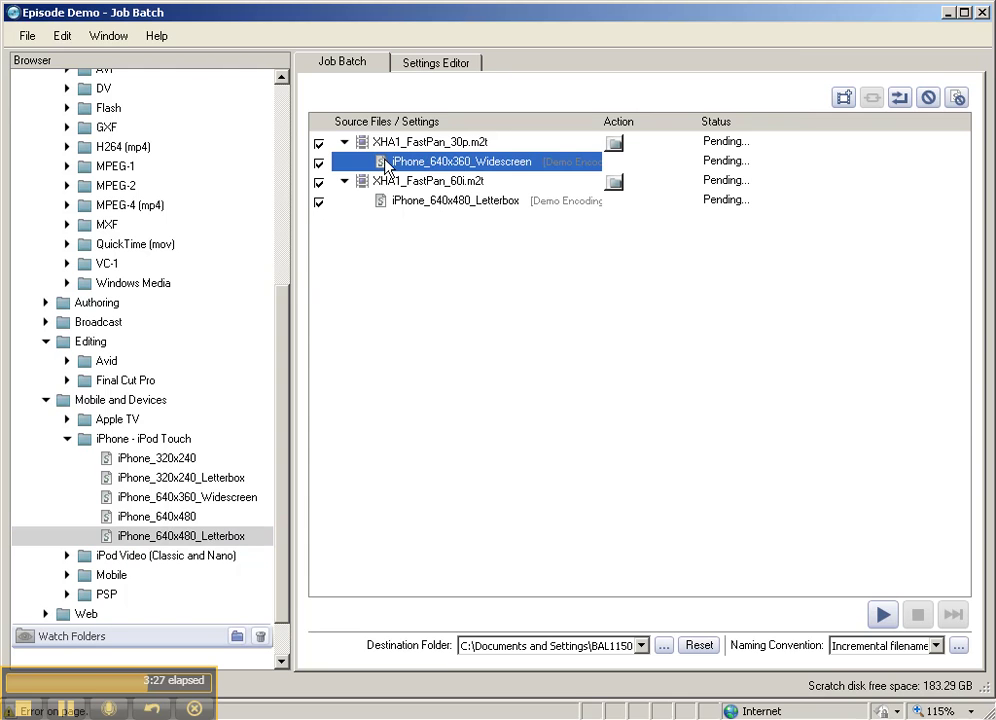
double_click(382, 163)
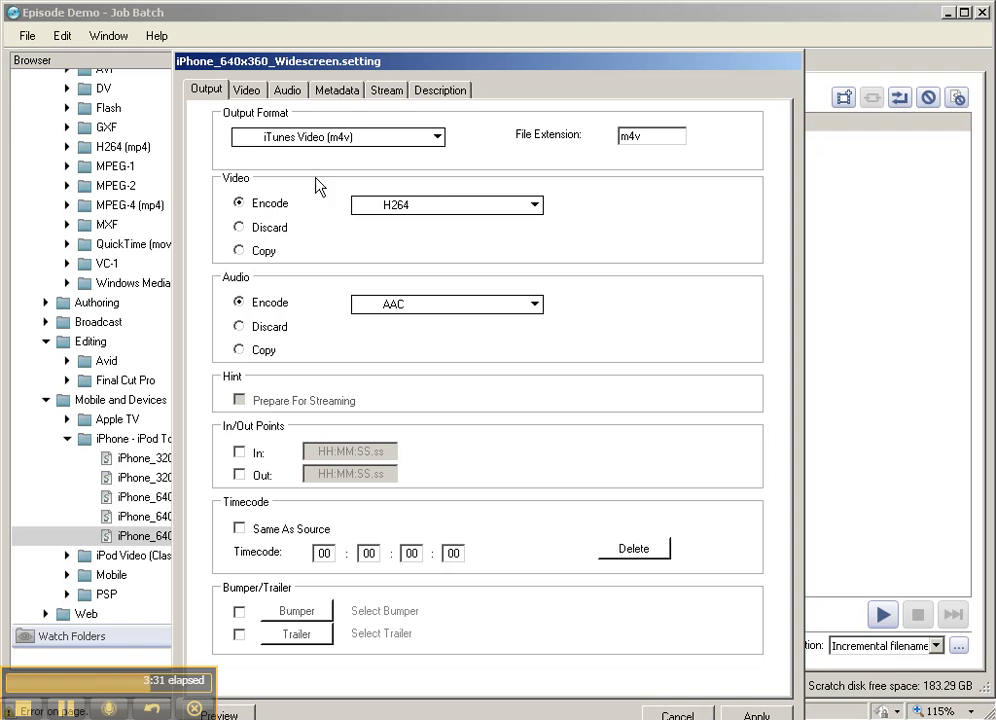
Review the output format, video codec and audio codec lists, keeping iTunes Video (m4v), H264 and AAC.
click(440, 137)
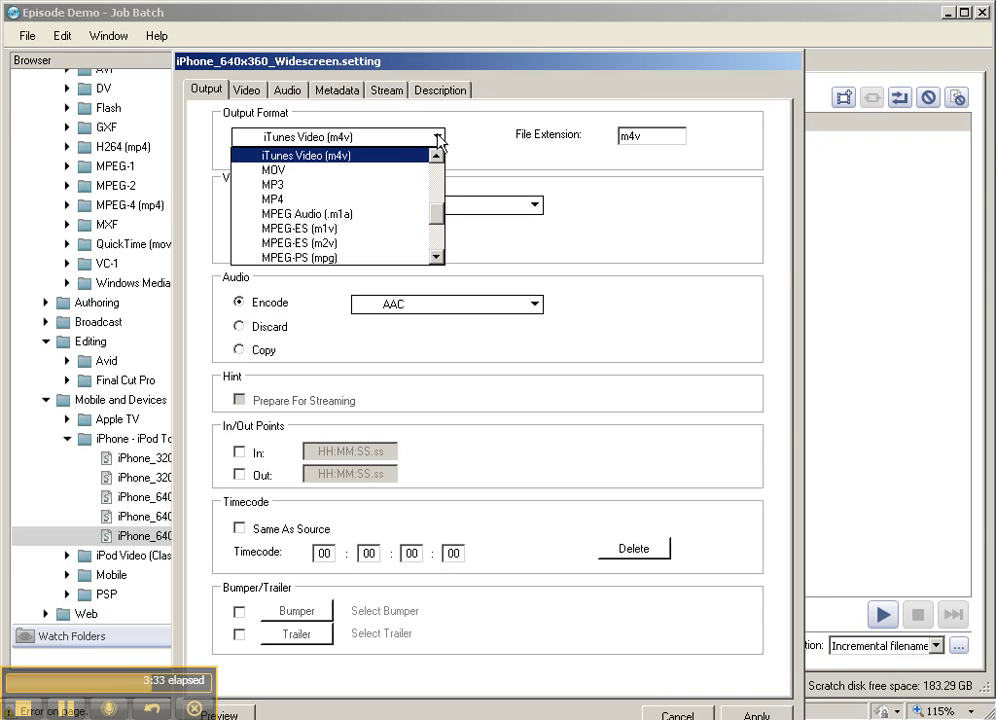
click(440, 137)
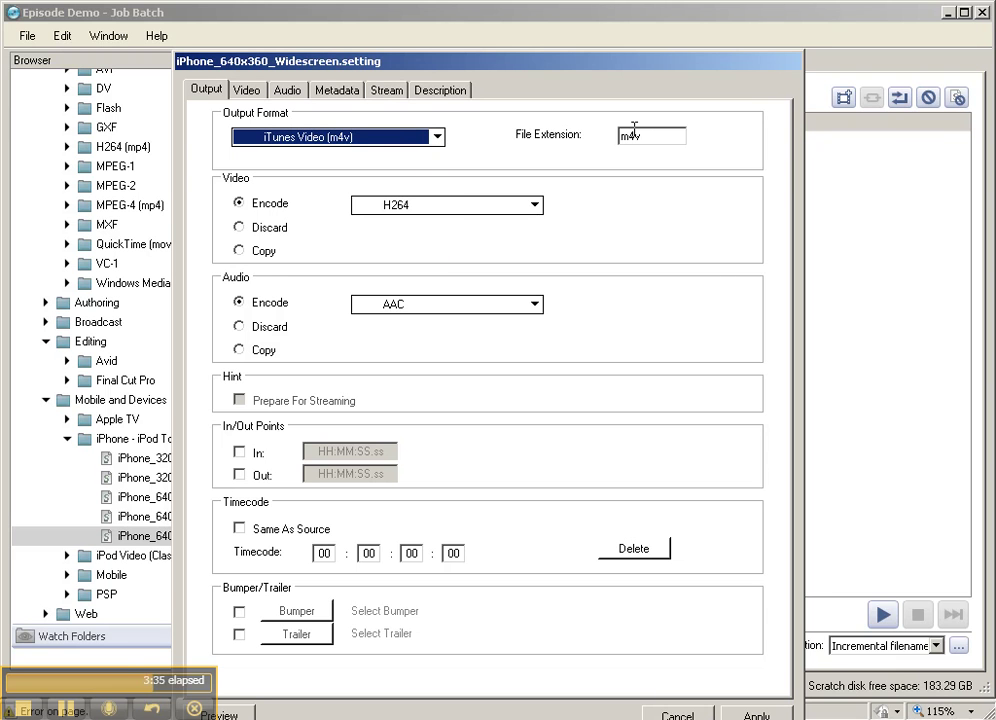
click(495, 208)
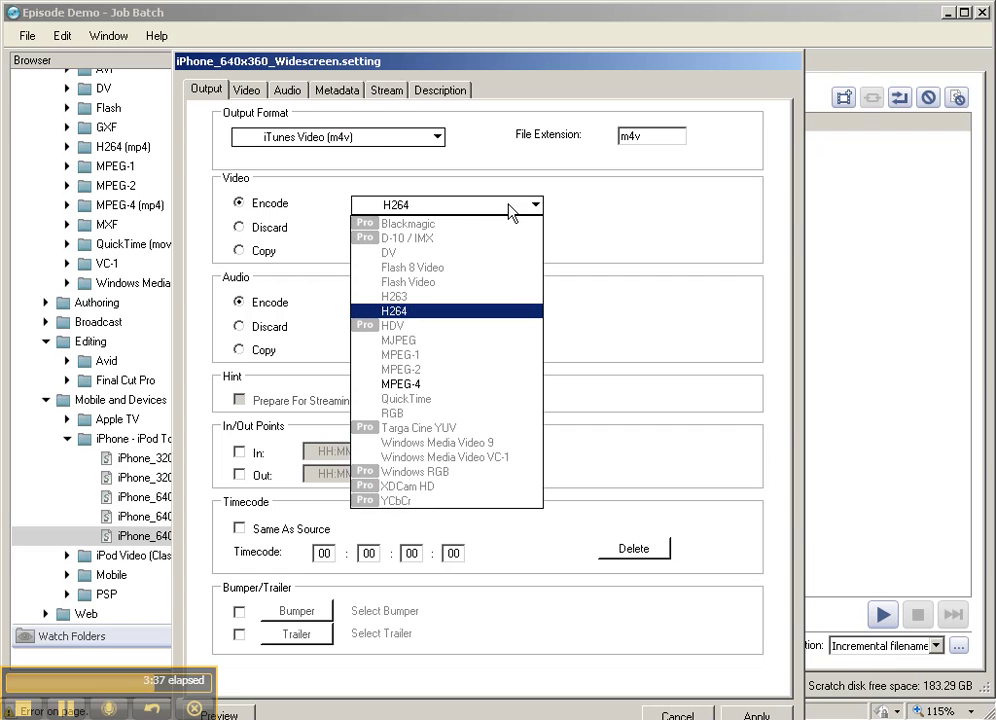
click(462, 210)
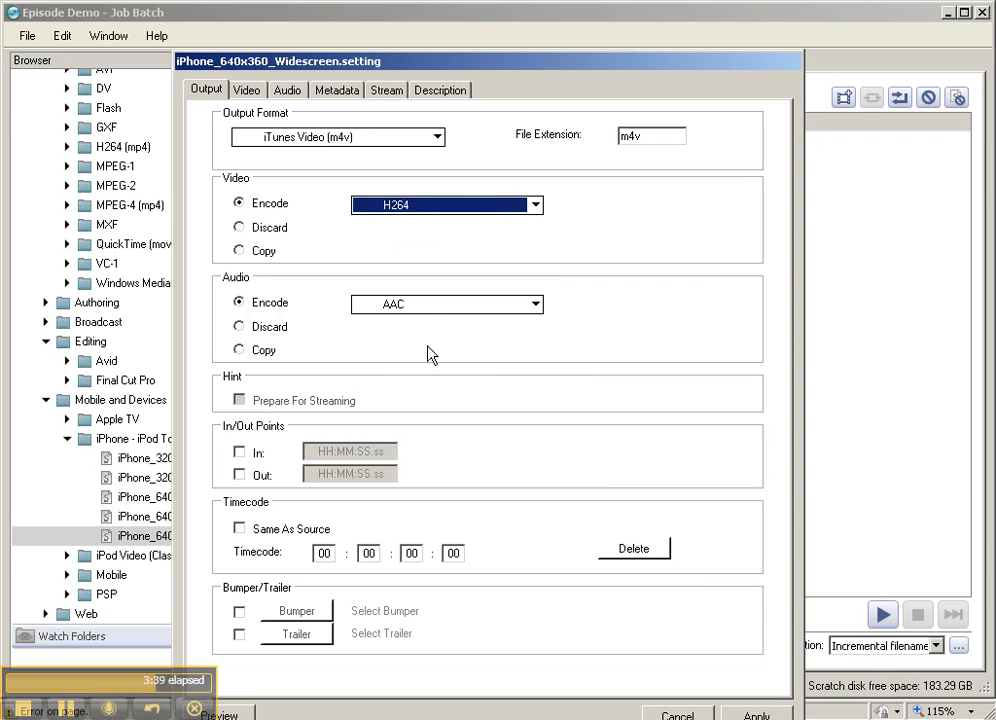
click(437, 306)
click(437, 307)
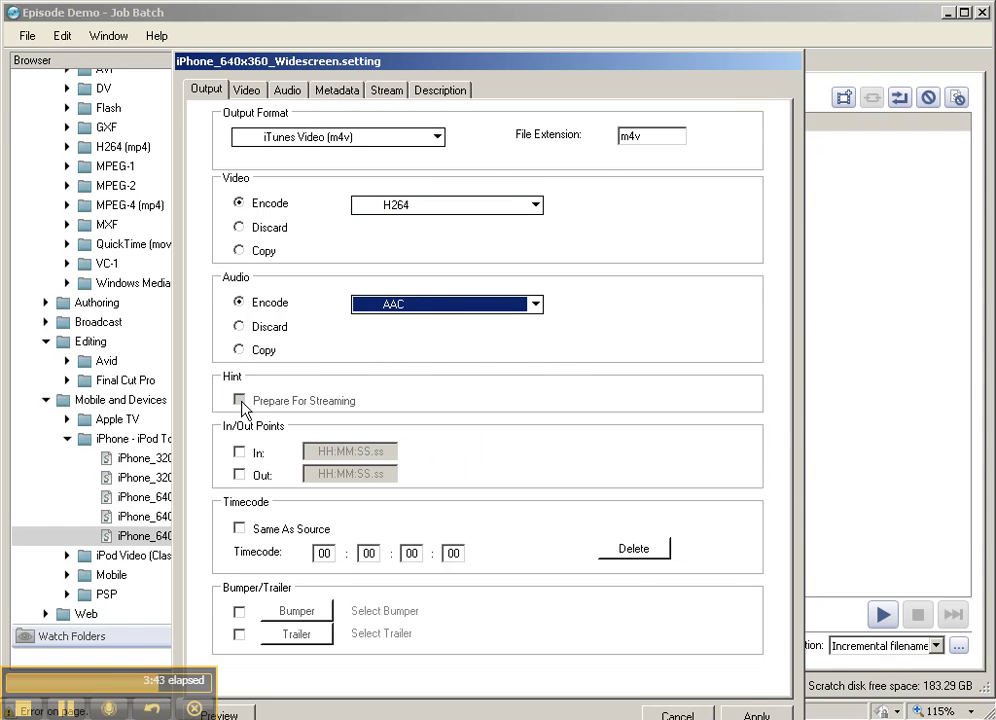
click(246, 90)
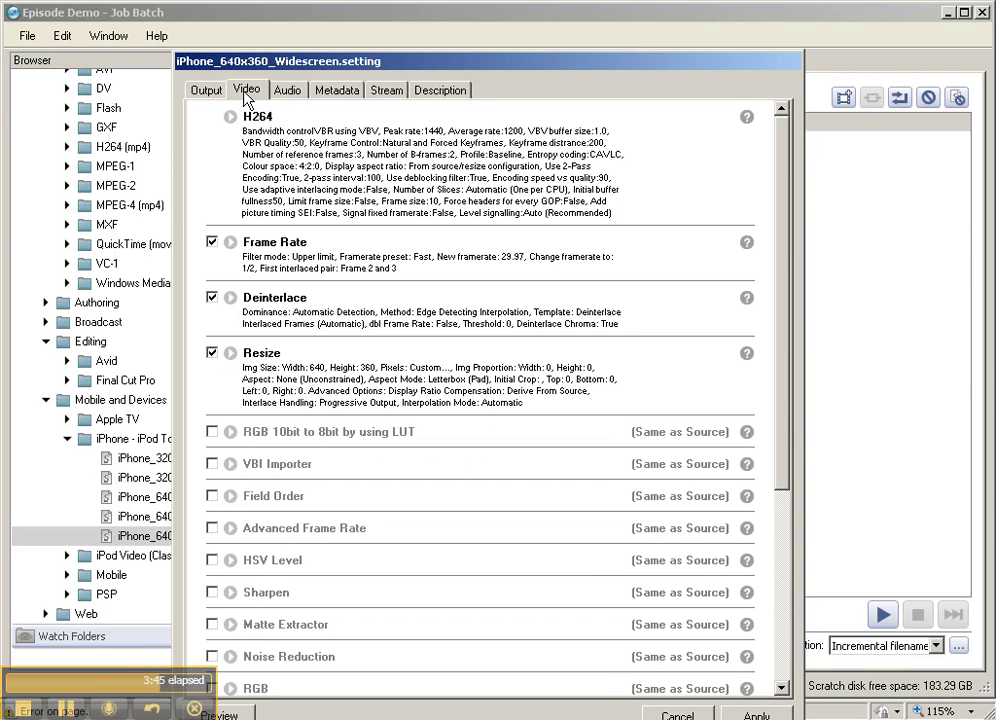
Inspect the H264, Frame Rate, Deinterlace, Resize and HSV Level sections, leaving all filters unchanged.
click(230, 117)
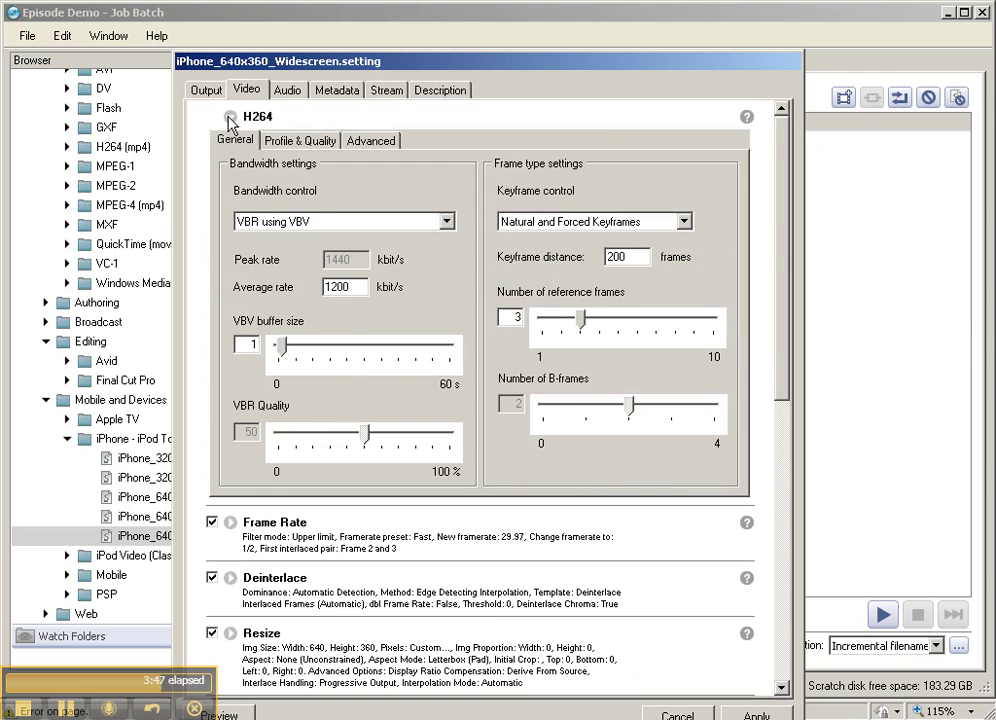
click(230, 117)
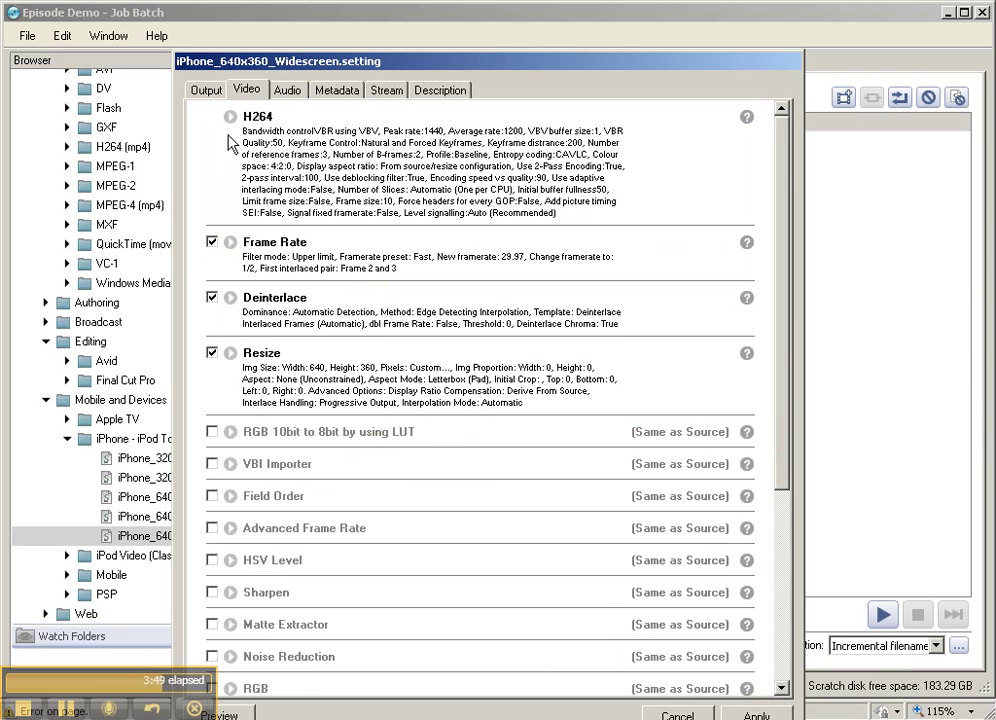
click(231, 243)
click(231, 243)
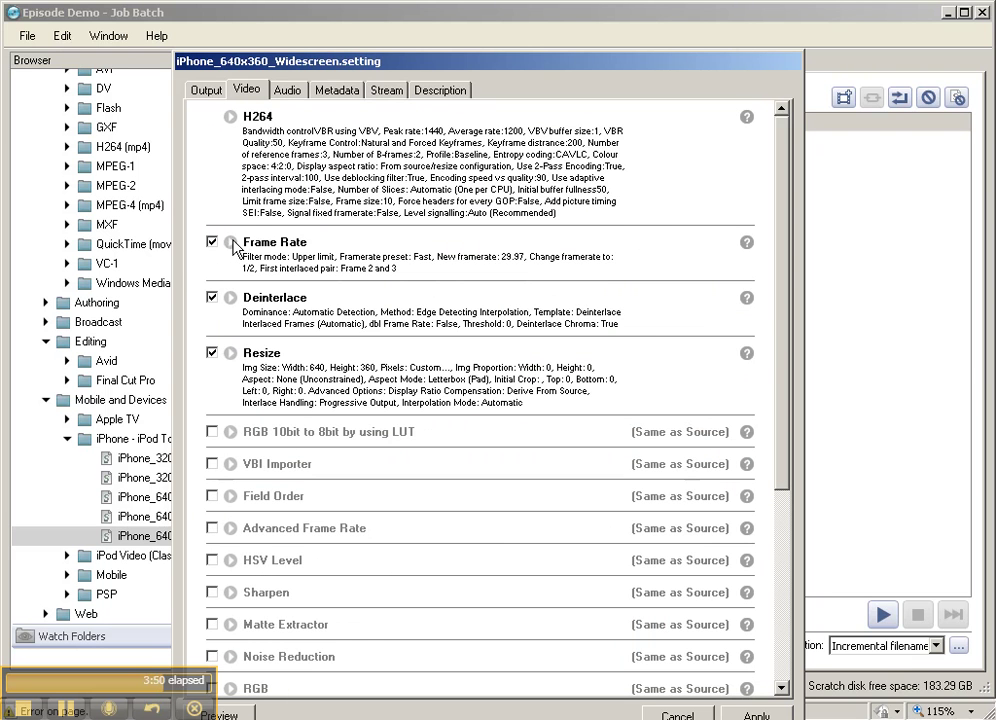
click(230, 299)
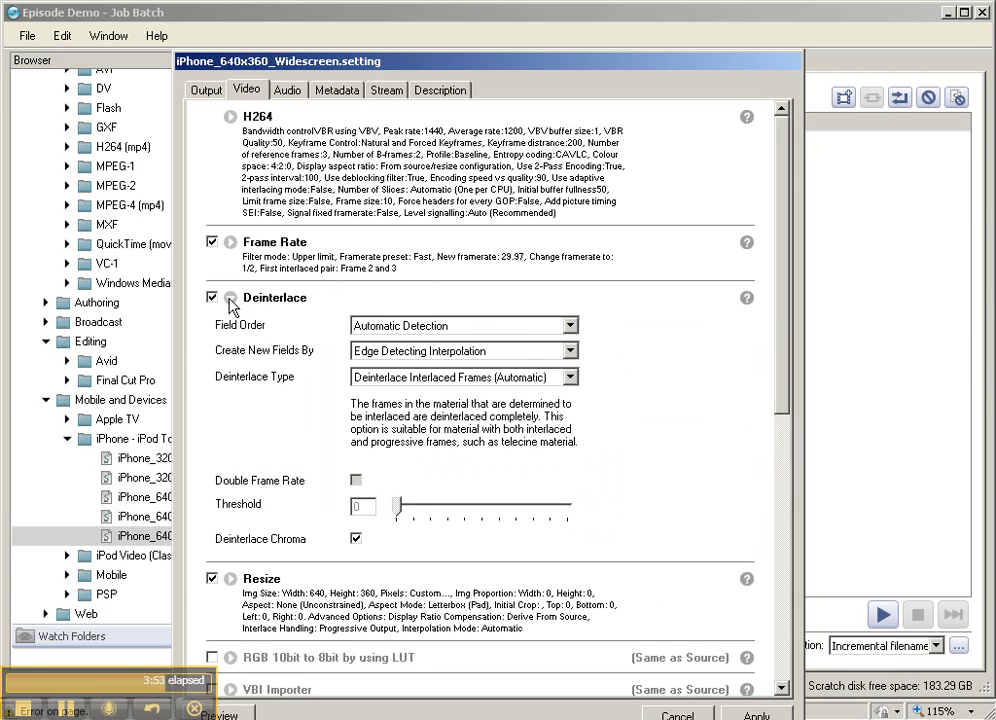
click(230, 299)
click(231, 354)
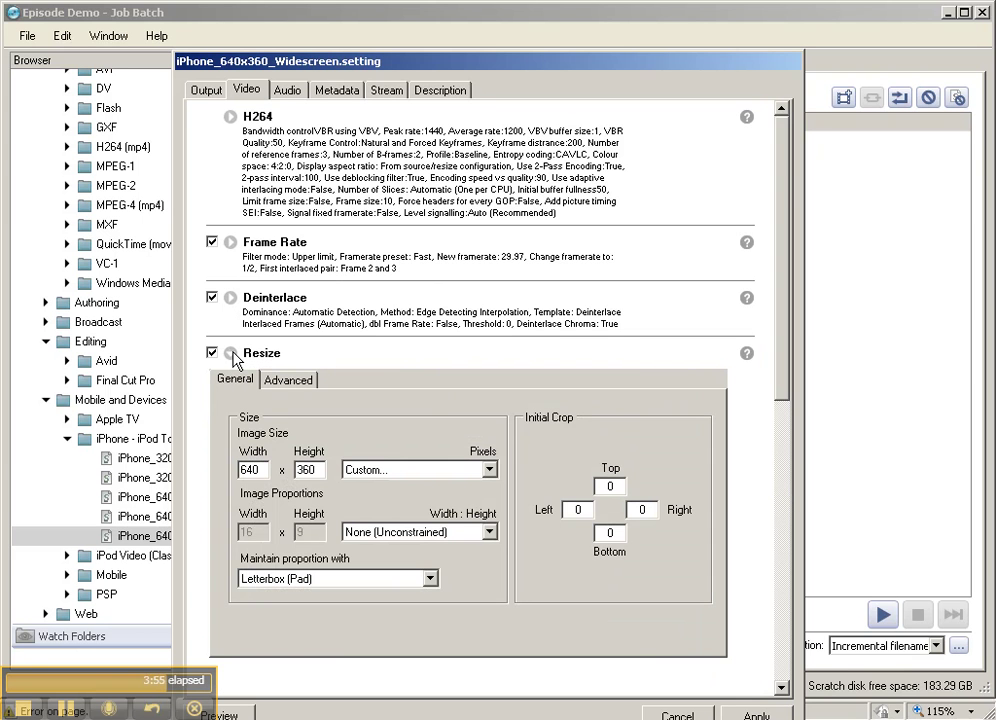
click(231, 354)
scroll(510, 425, down, 5)
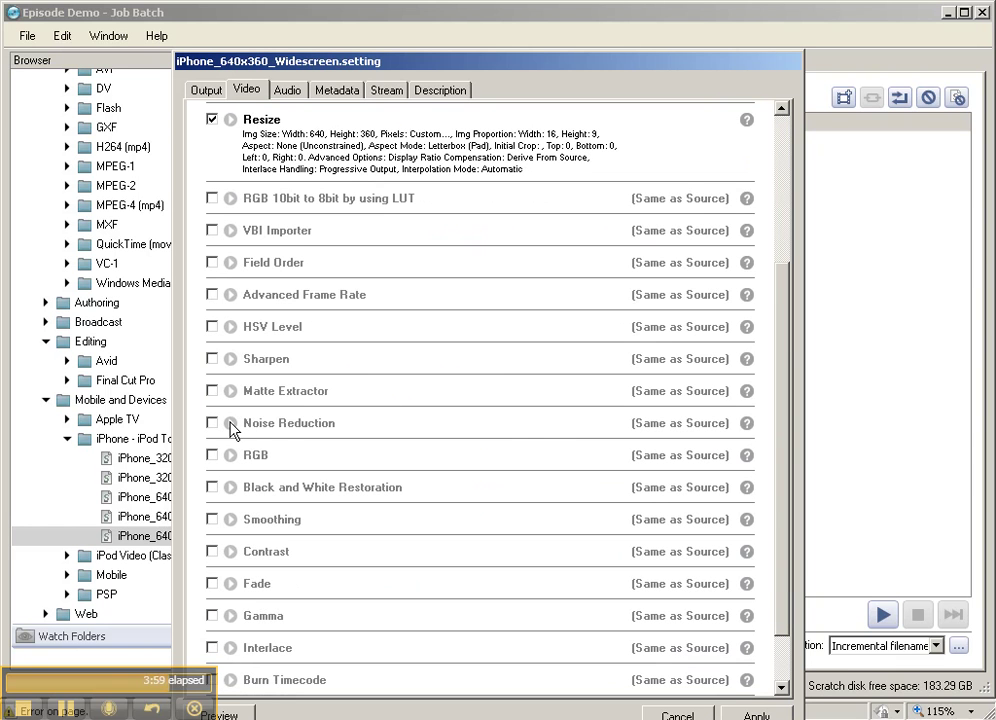
click(230, 334)
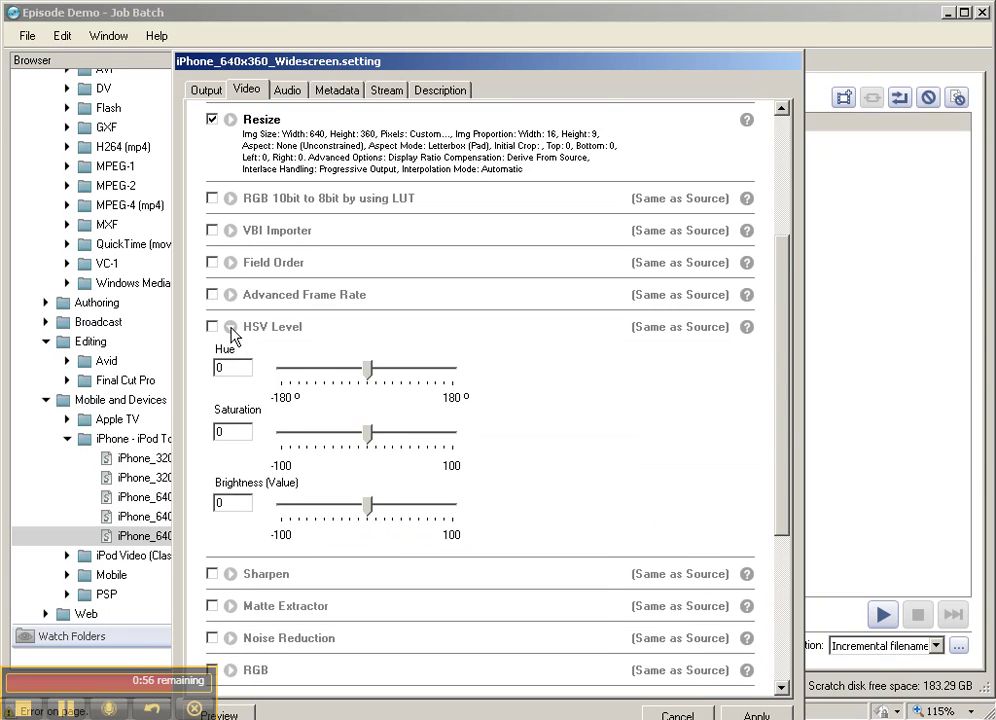
click(230, 330)
scroll(467, 518, down, 1)
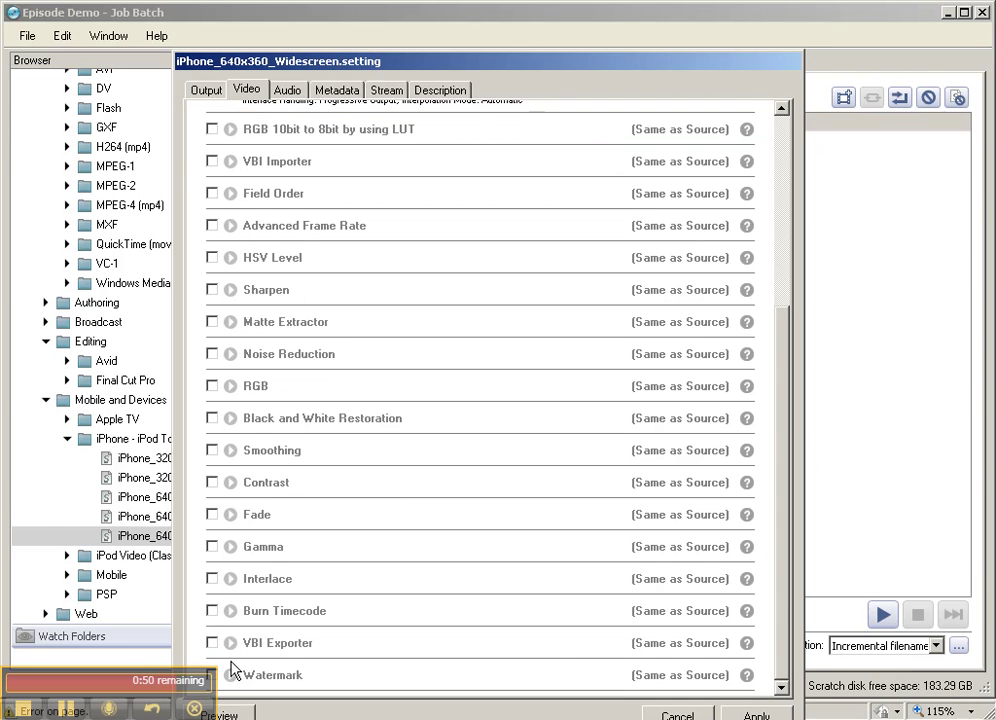
Look over the Audio and Metadata tabs, including the album value, then cancel without saving.
click(288, 90)
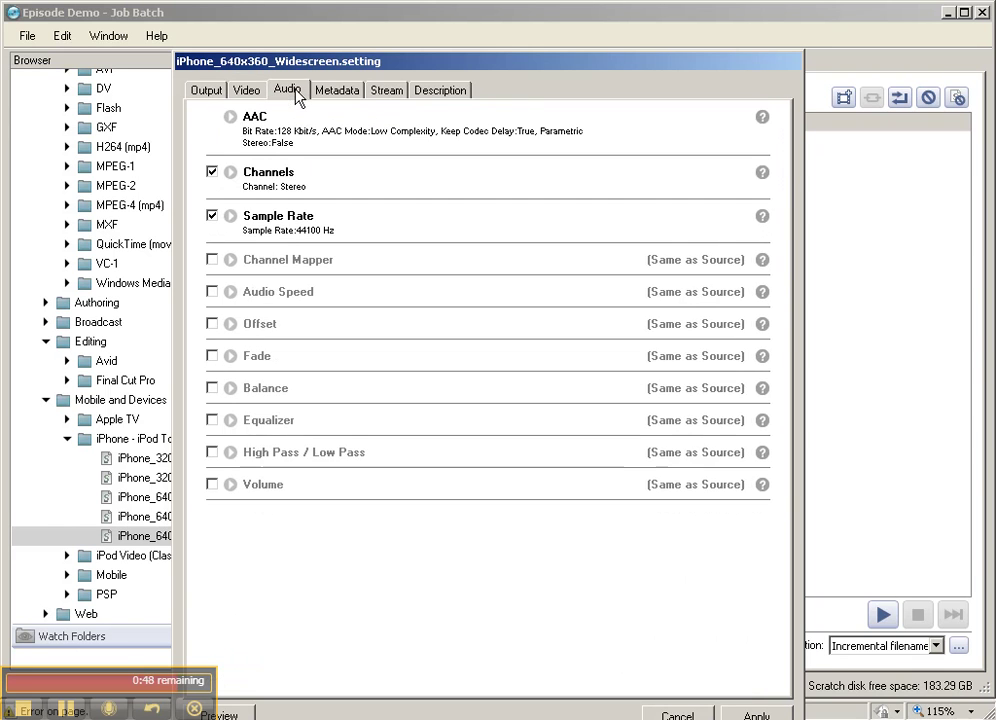
click(342, 92)
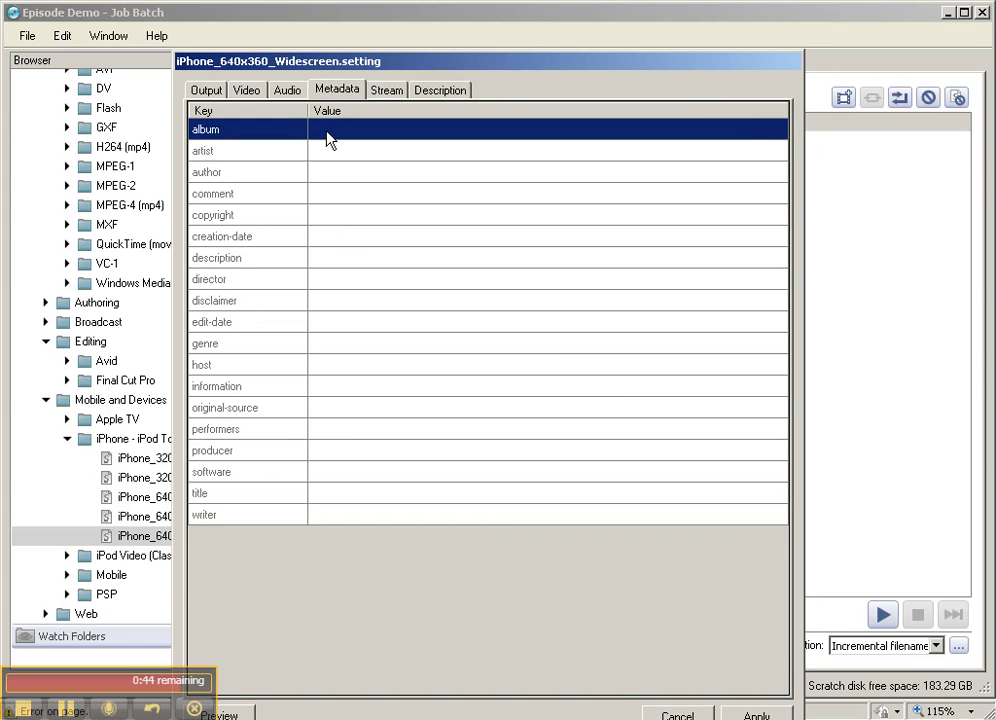
click(326, 130)
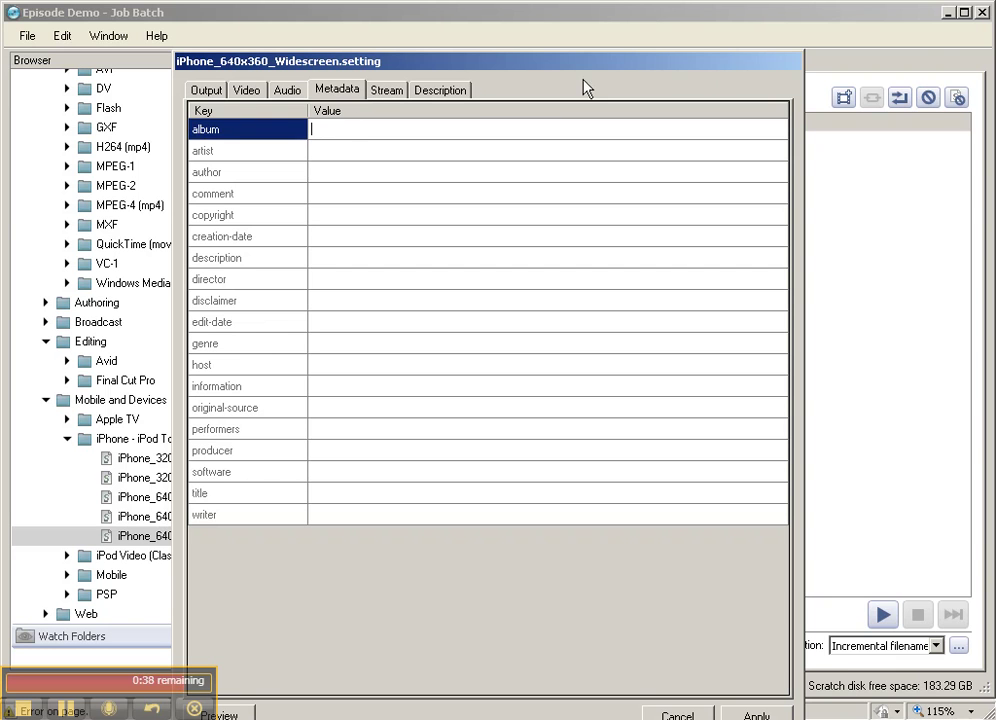
click(706, 714)
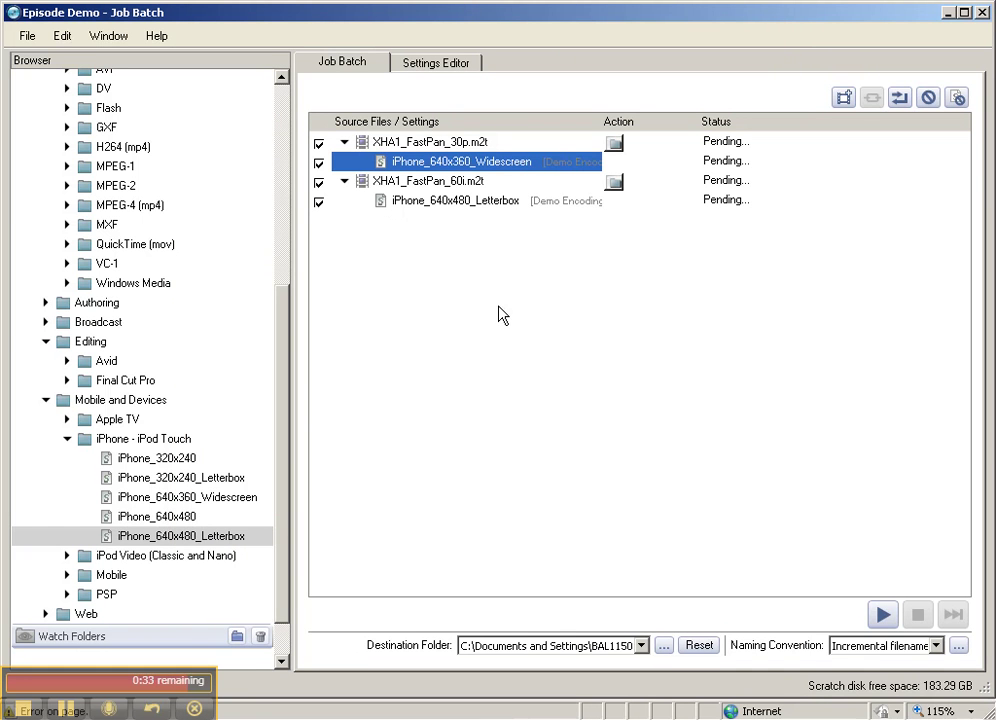
Run the XHA1_FastPan_30p.m2t encode briefly, then stop it, leaving the 60i job Pending.
click(884, 622)
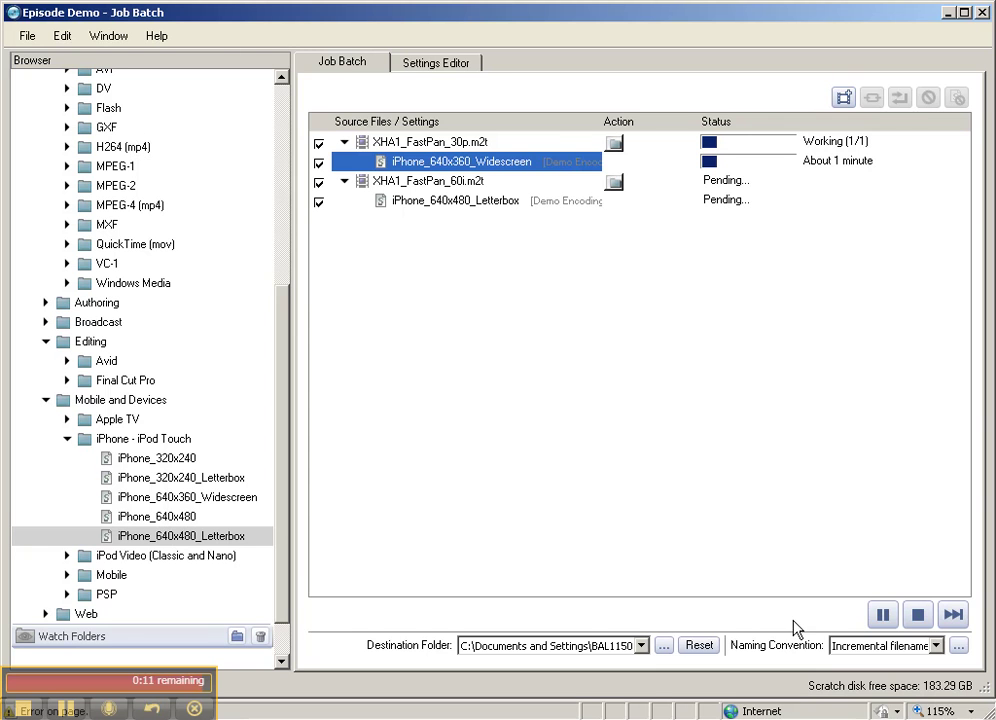
click(918, 618)
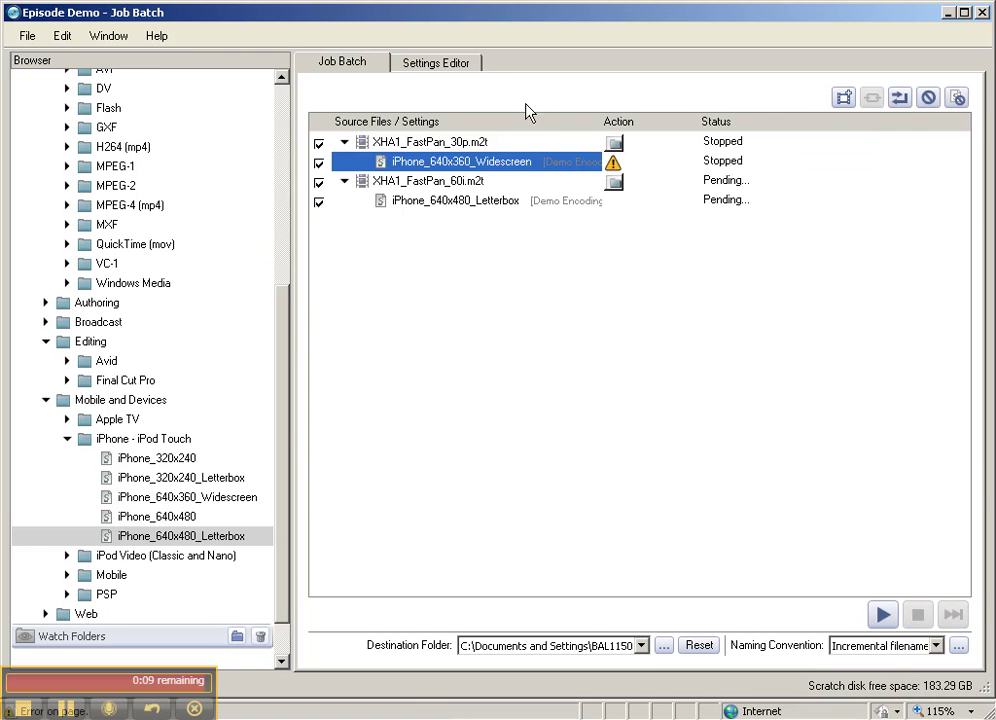
Open the iPhone_320x240 setting in the Settings Editor to view its m4v, H264 and AAC output.
click(440, 64)
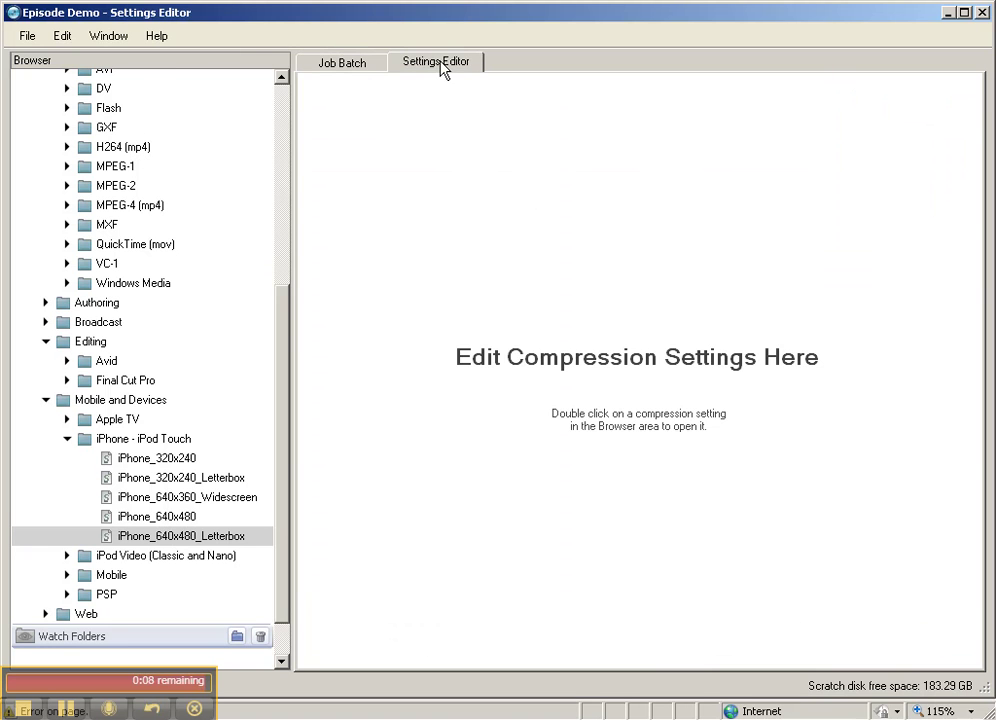
double_click(105, 458)
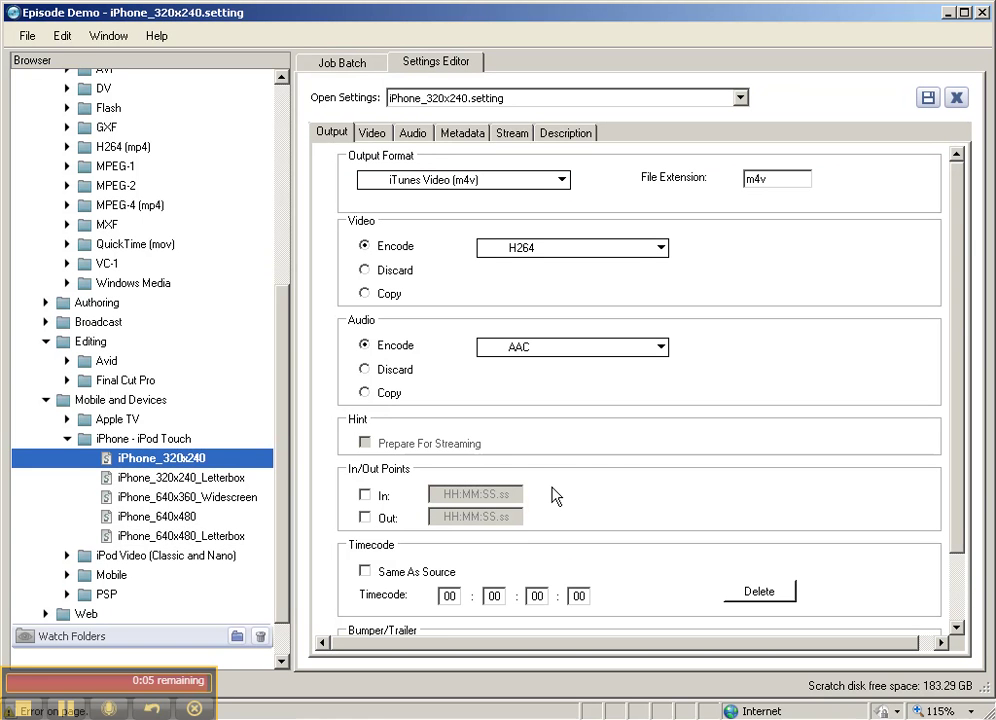